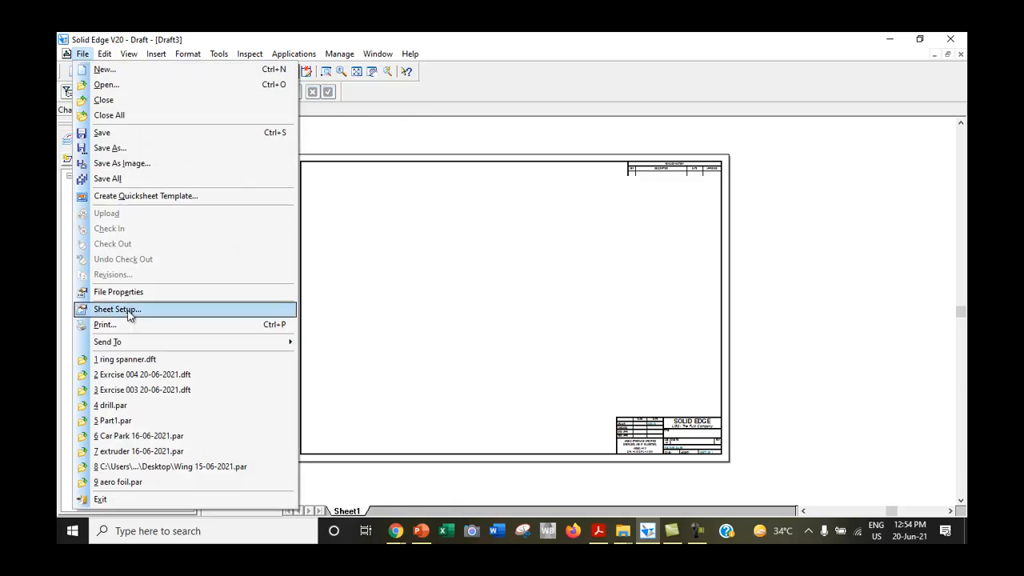
# Step: Set the sheet size to A4 Wide (297mm x 210mm), turn off the sheet background, and fit the sheet to the window
pyautogui.click(128, 312)
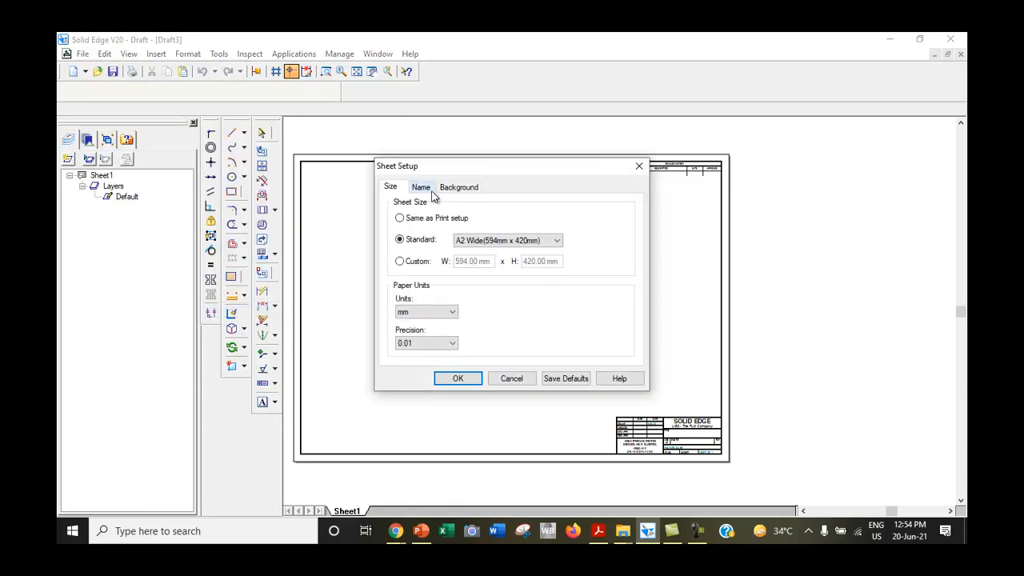
pyautogui.click(558, 241)
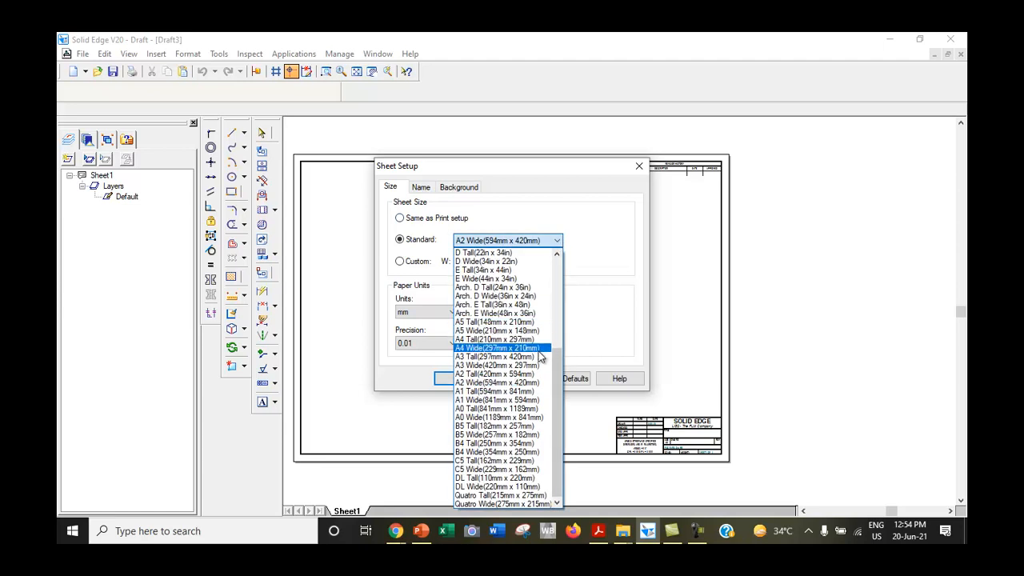
pyautogui.click(540, 349)
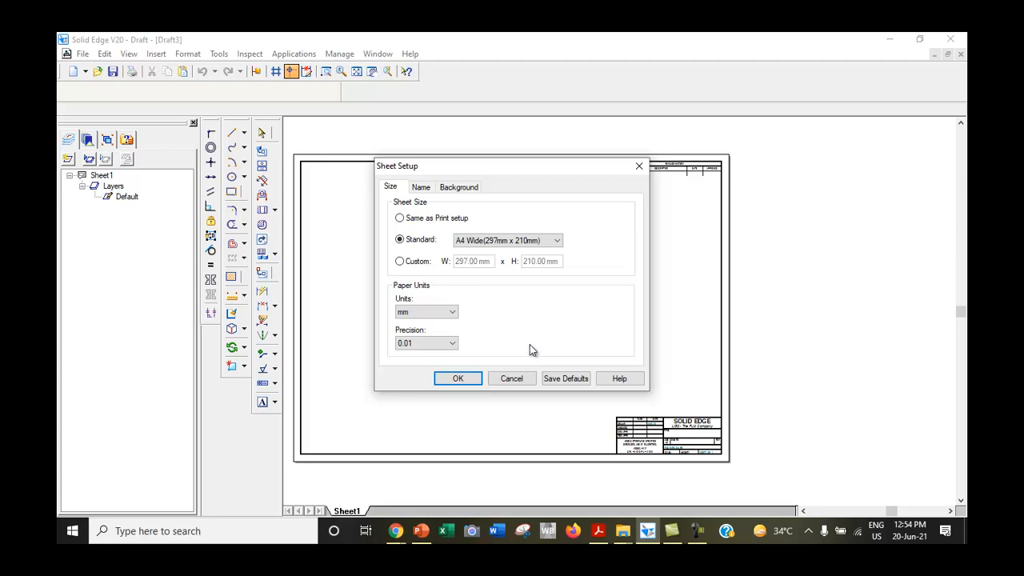
pyautogui.click(466, 187)
pyautogui.click(469, 244)
pyautogui.click(457, 378)
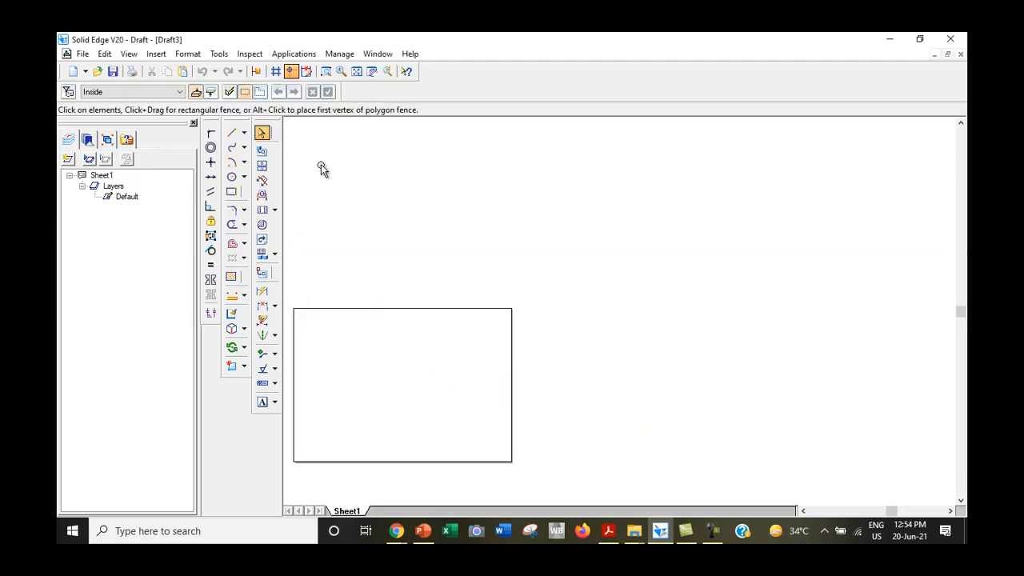
pyautogui.click(357, 71)
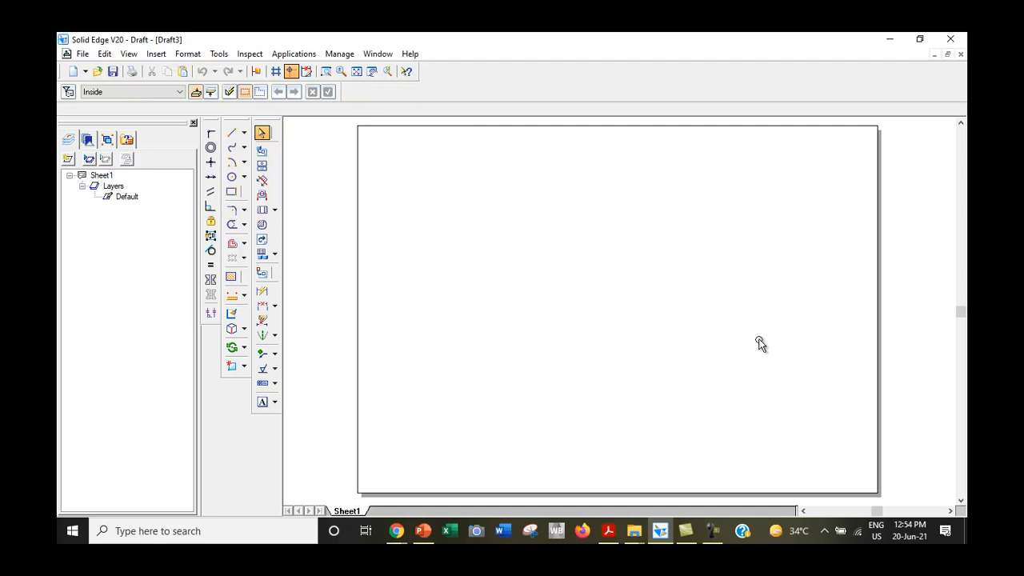
# Step: Draw three separate circles of different sizes at the sheet's upper left, upper right (about 78 mm diameter) and lower middle
pyautogui.click(232, 177)
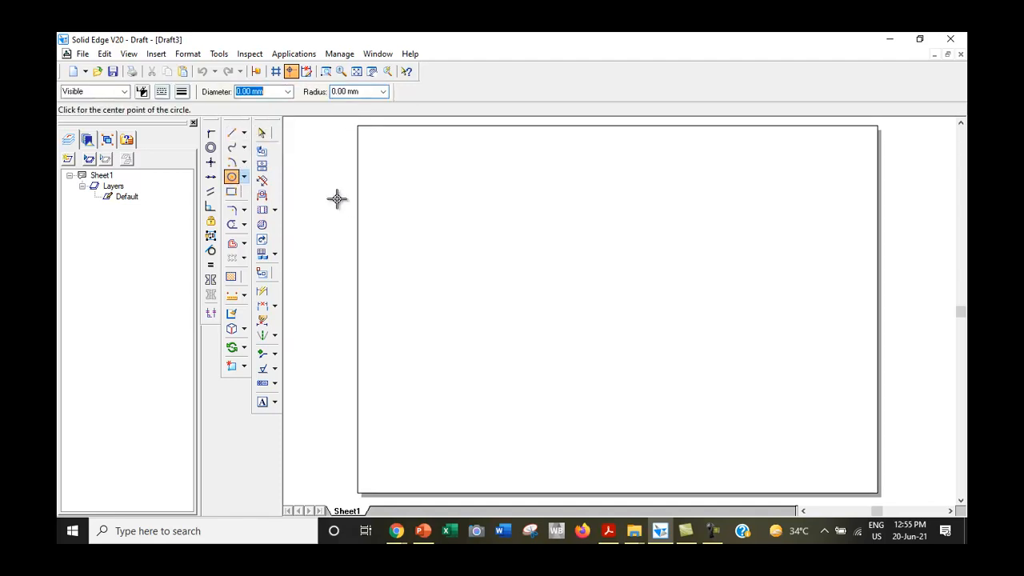
pyautogui.click(474, 221)
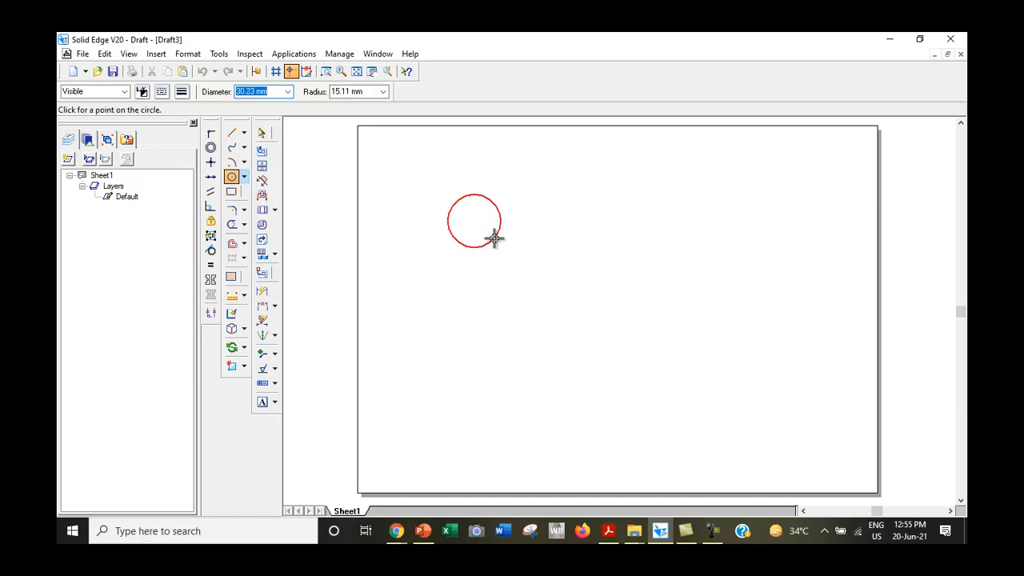
pyautogui.click(499, 244)
pyautogui.click(757, 244)
pyautogui.click(796, 301)
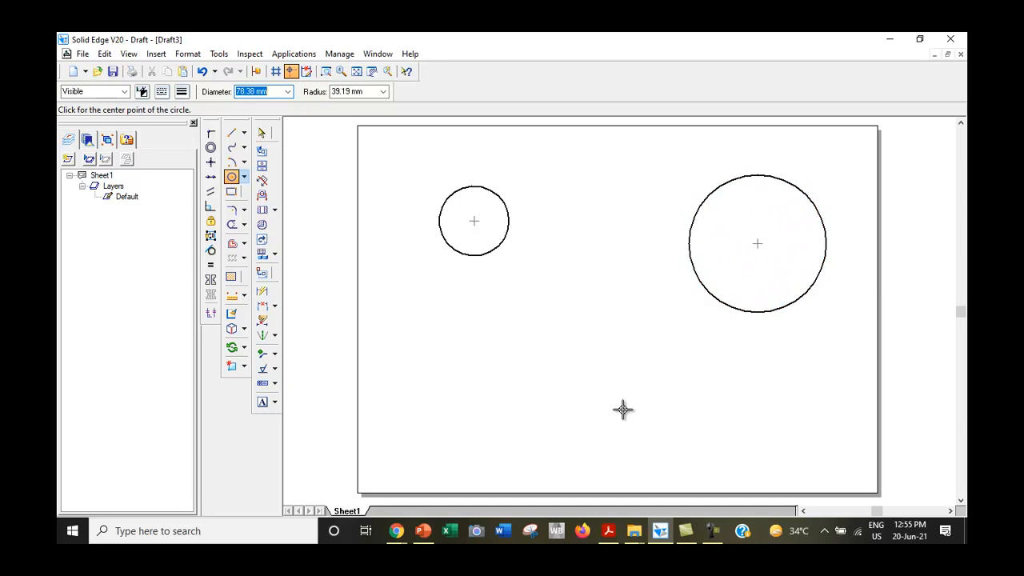
pyautogui.click(559, 403)
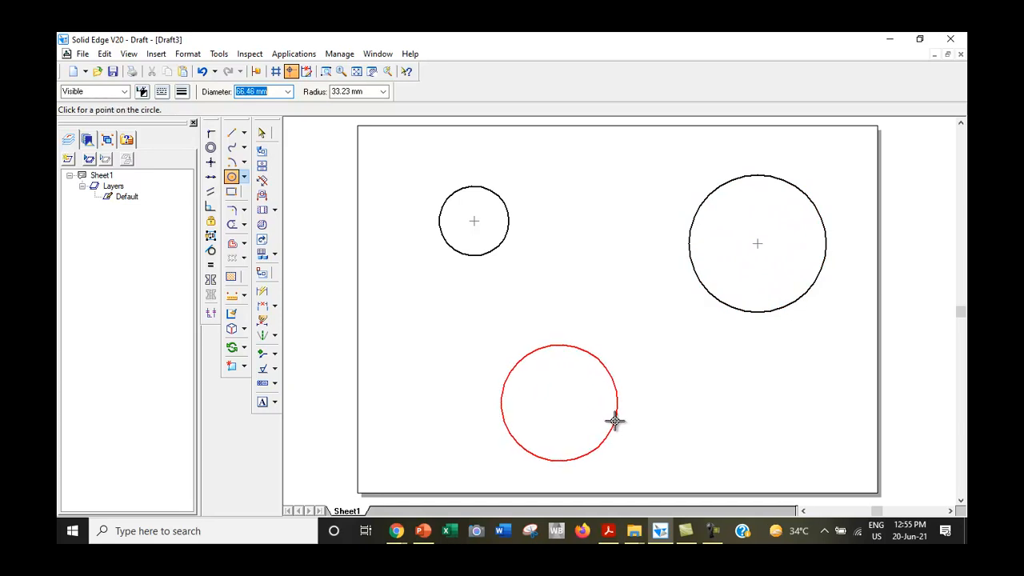
pyautogui.click(608, 413)
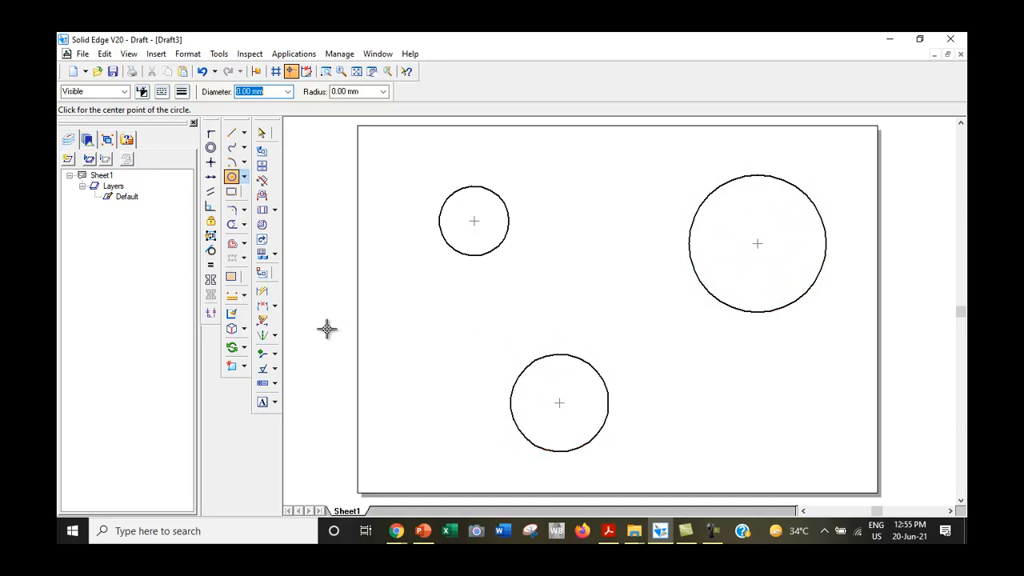
# Step: Apply Equal relationships so the upper-left and upper-right circles take the size of the lower circle
pyautogui.click(211, 267)
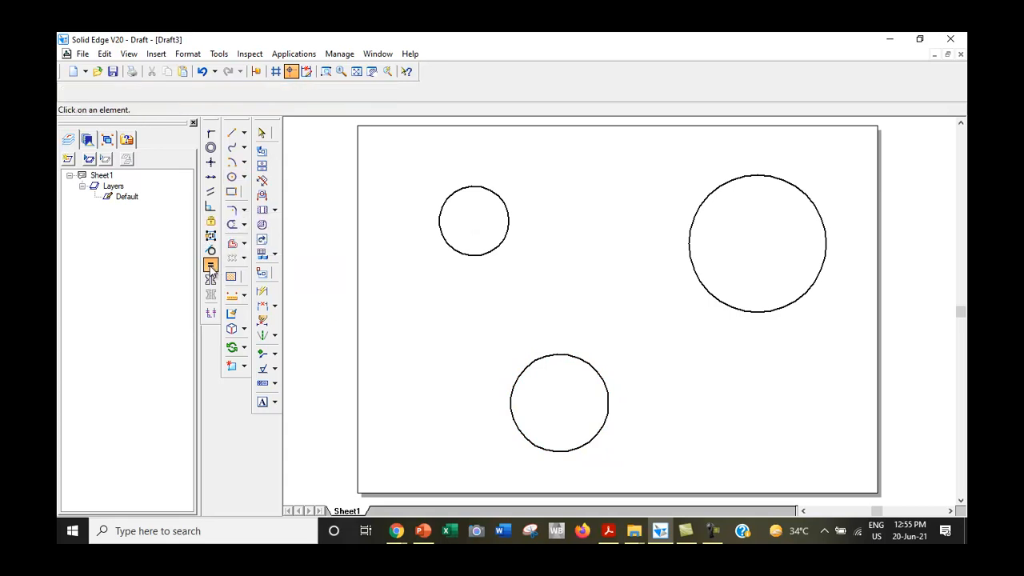
pyautogui.click(503, 242)
pyautogui.click(546, 355)
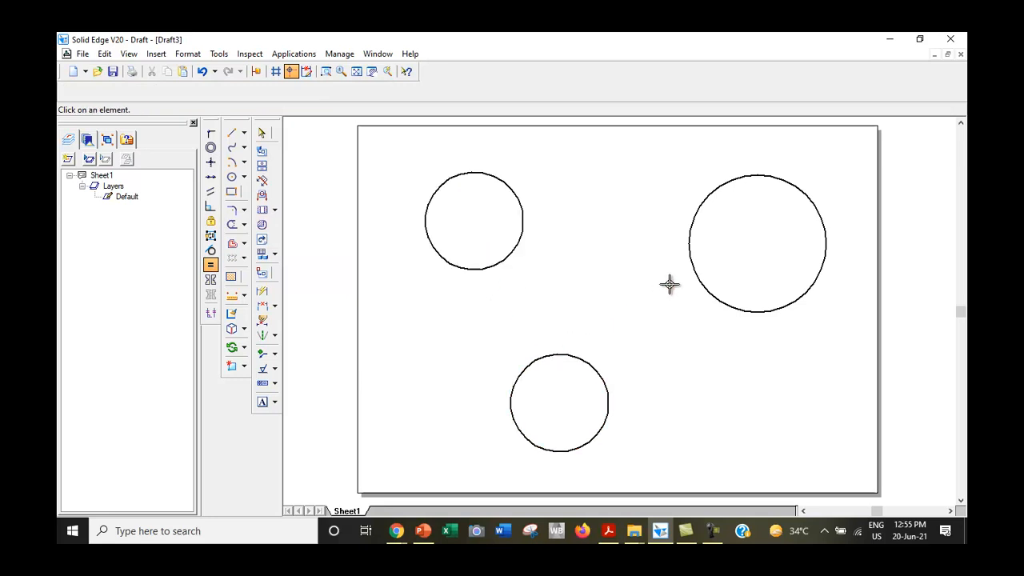
pyautogui.click(693, 267)
pyautogui.click(609, 385)
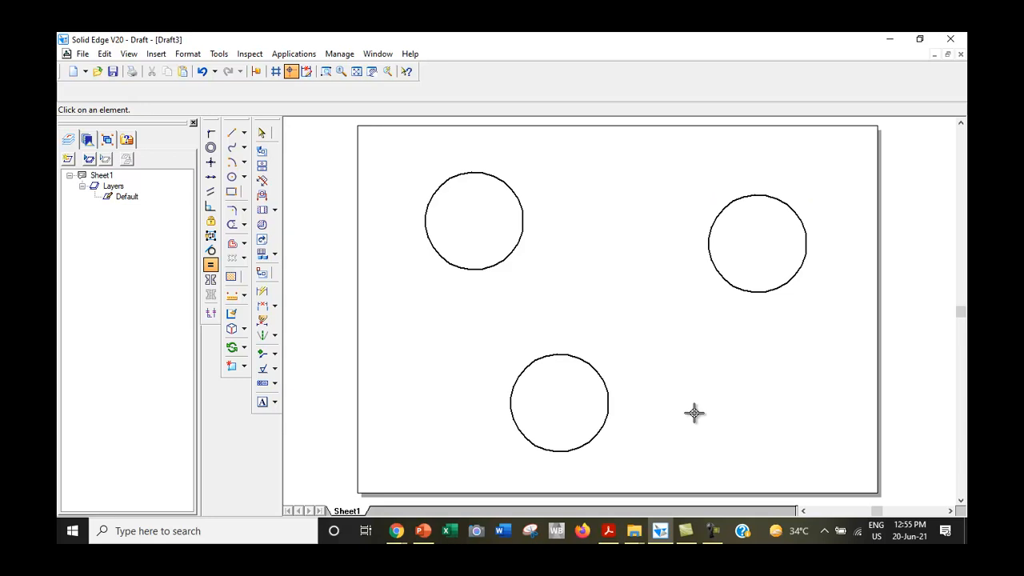
# Step: Draw three separate slanted lines around the circles: one above the upper pair, one along the lower right, and one along the left
pyautogui.click(232, 132)
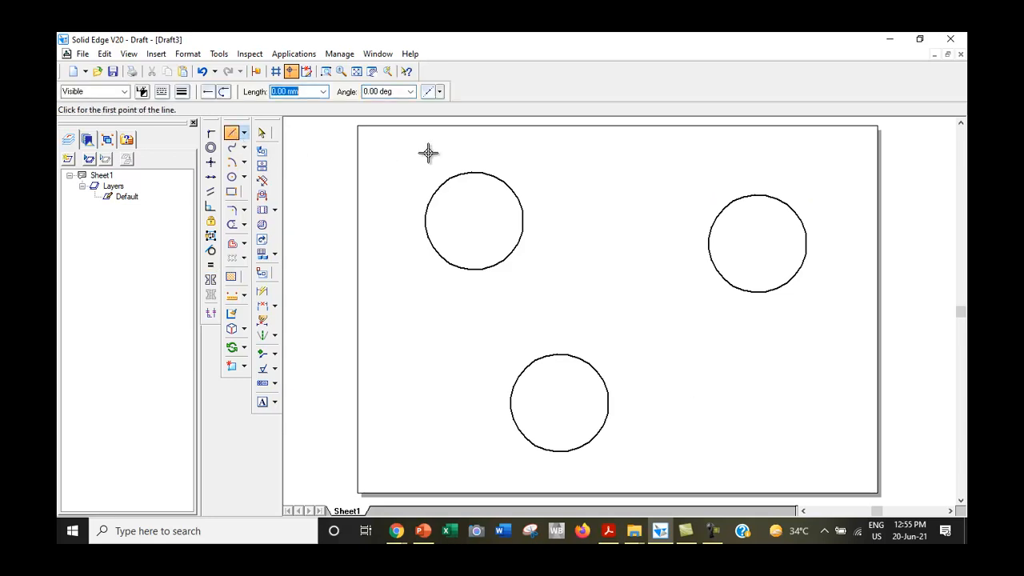
pyautogui.click(401, 148)
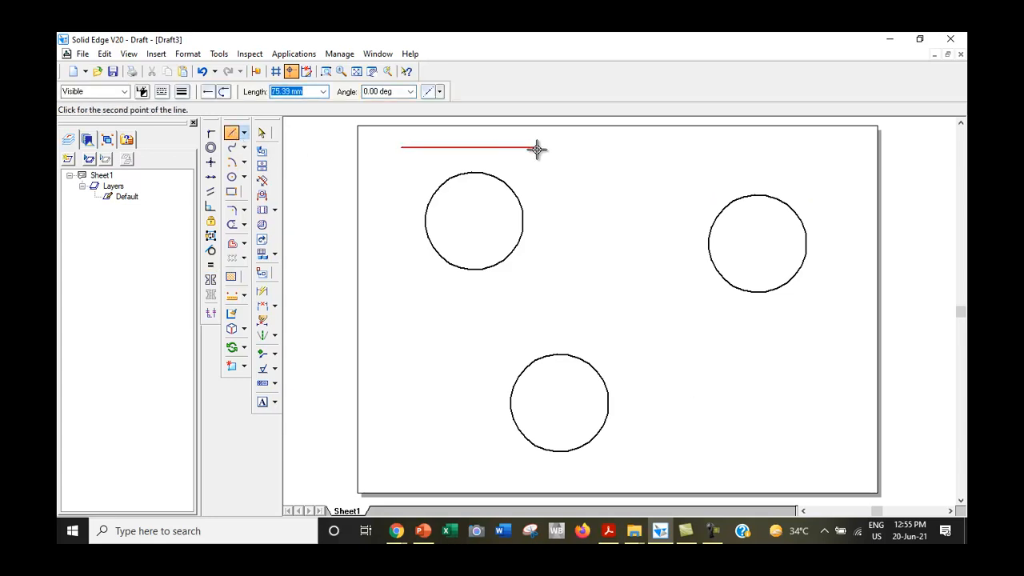
pyautogui.rightClick(834, 183)
pyautogui.click(837, 302)
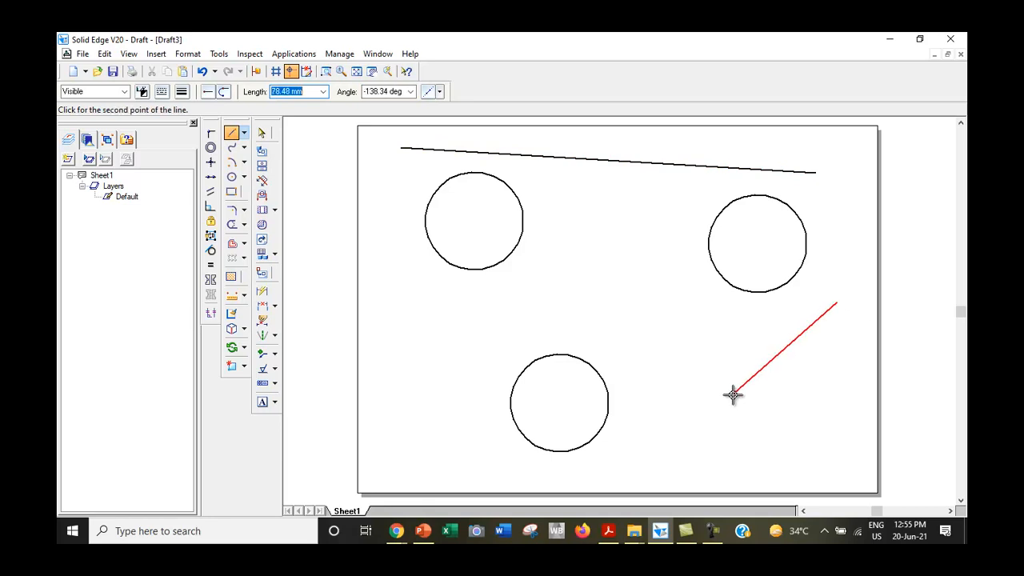
pyautogui.click(581, 478)
pyautogui.rightClick(560, 474)
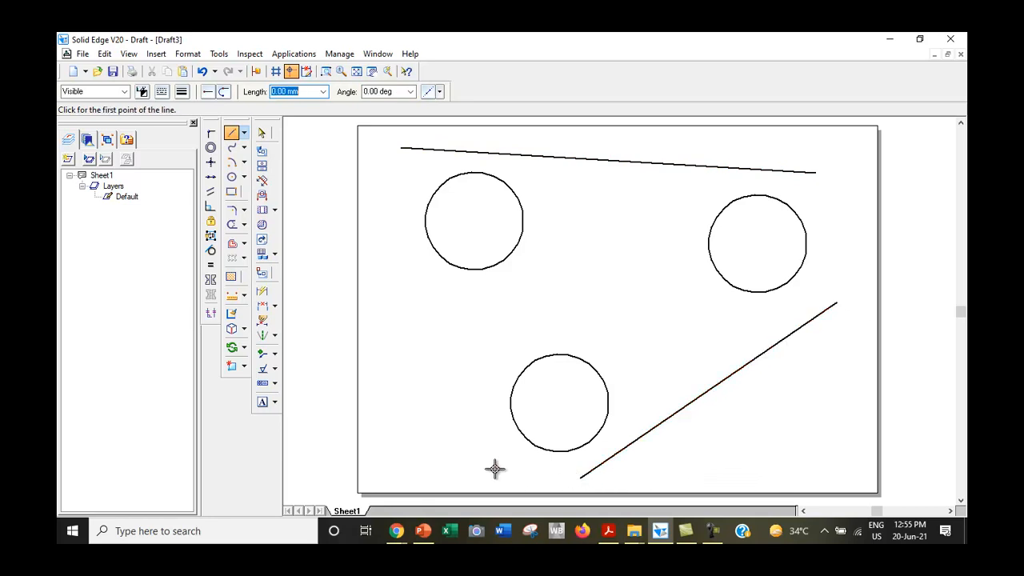
pyautogui.click(446, 468)
pyautogui.click(374, 227)
pyautogui.rightClick(374, 227)
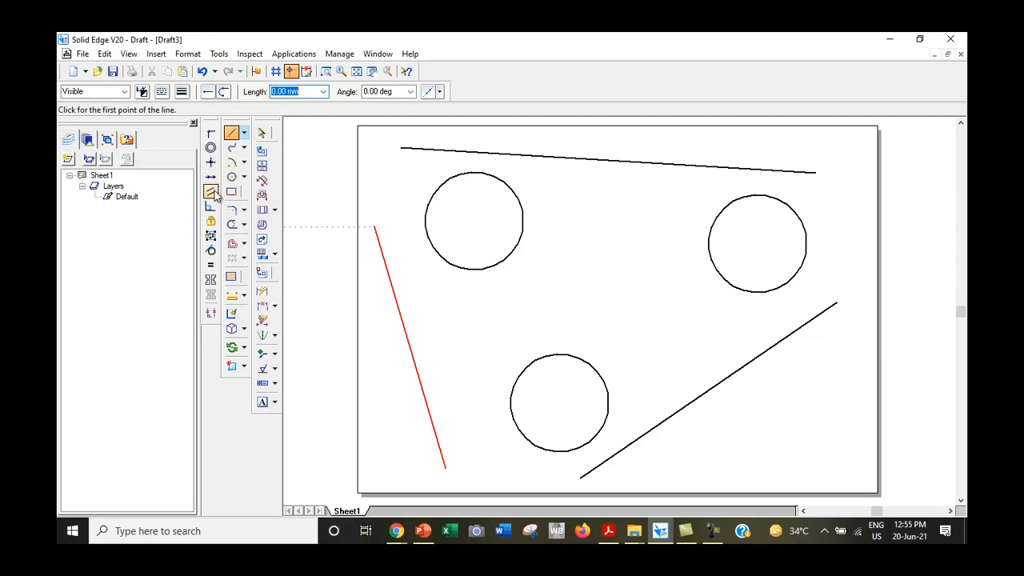
# Step: Make the upper line tangent to the tops of the upper-right and upper-left circles
pyautogui.click(211, 249)
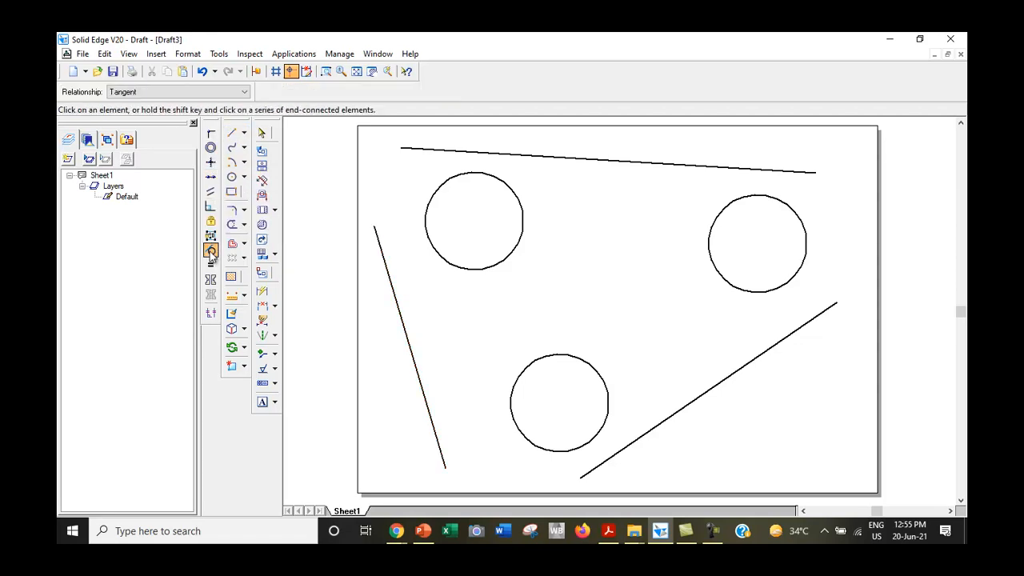
pyautogui.click(772, 170)
pyautogui.click(774, 193)
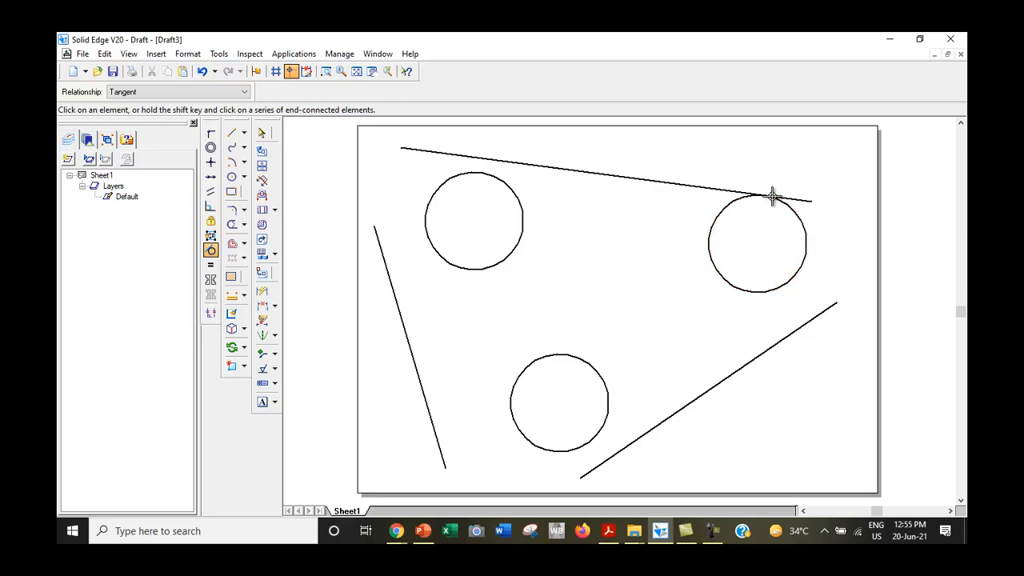
pyautogui.click(479, 158)
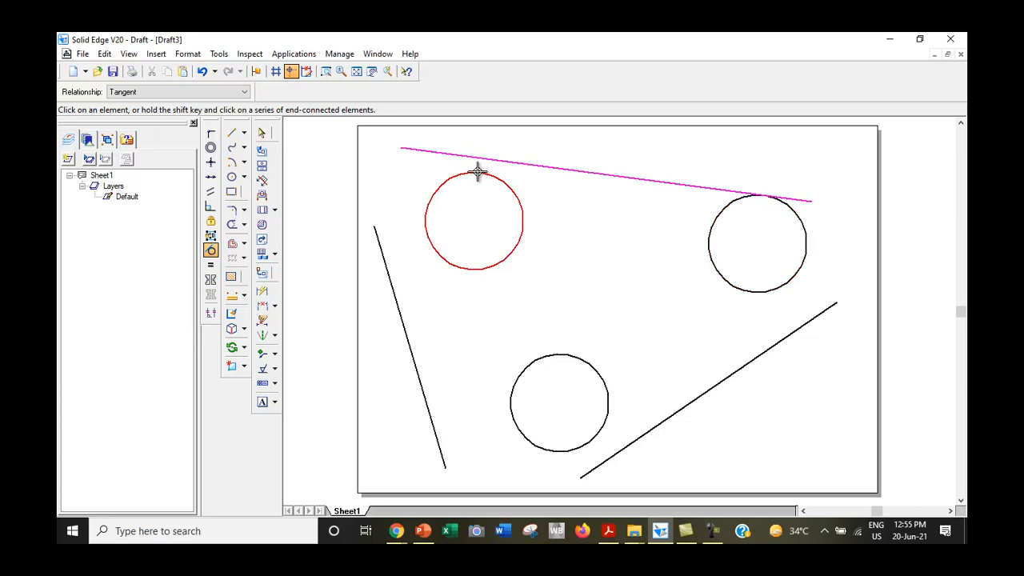
pyautogui.click(477, 171)
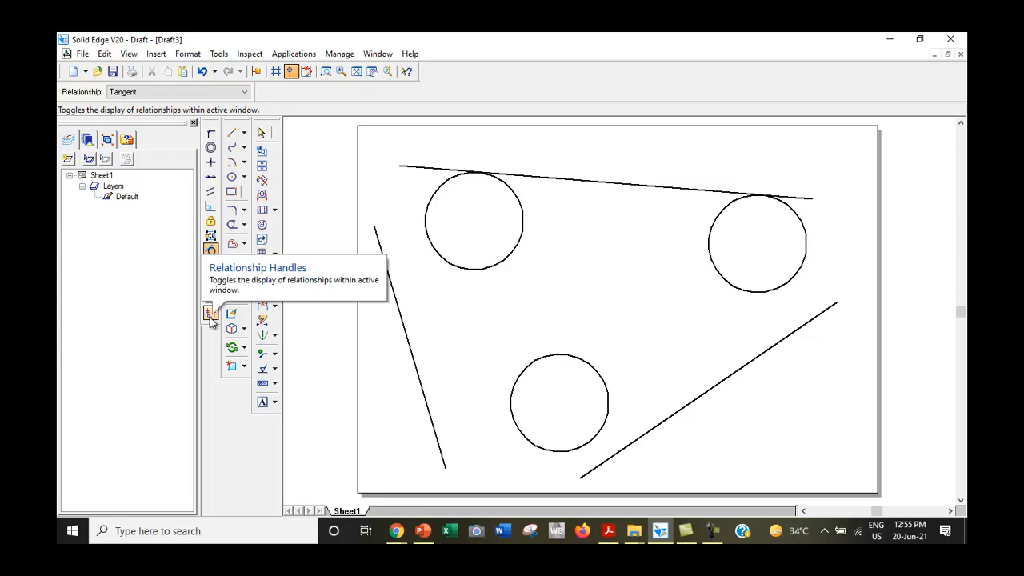
# Step: Turn on the display of relationship handles in the drawing
pyautogui.click(211, 313)
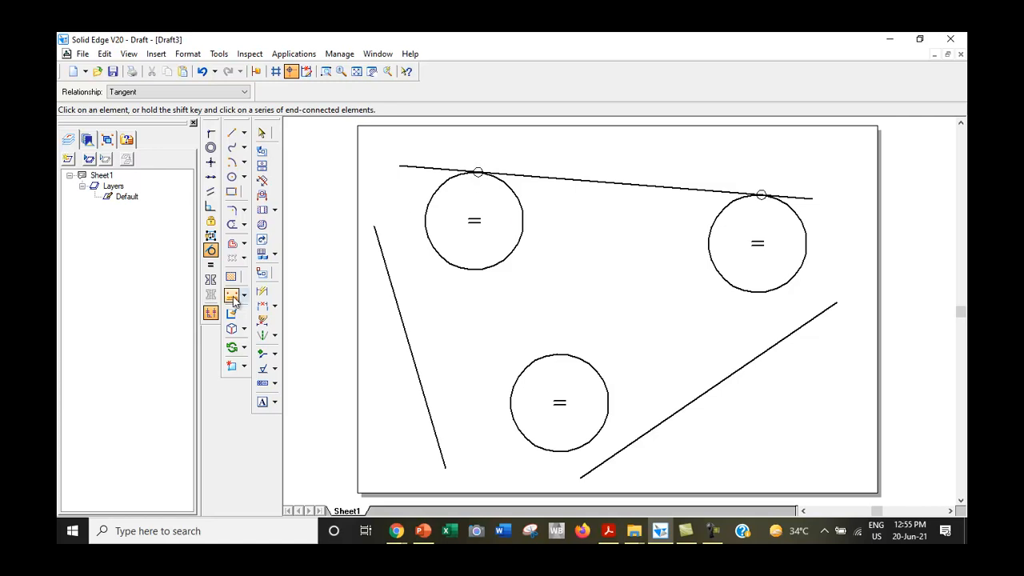
pyautogui.click(210, 314)
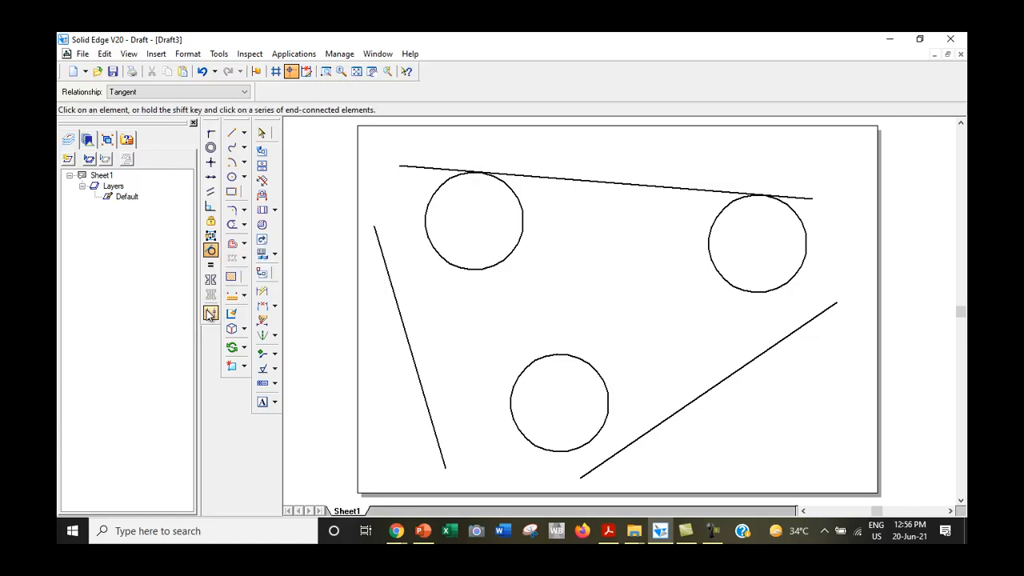
pyautogui.click(209, 314)
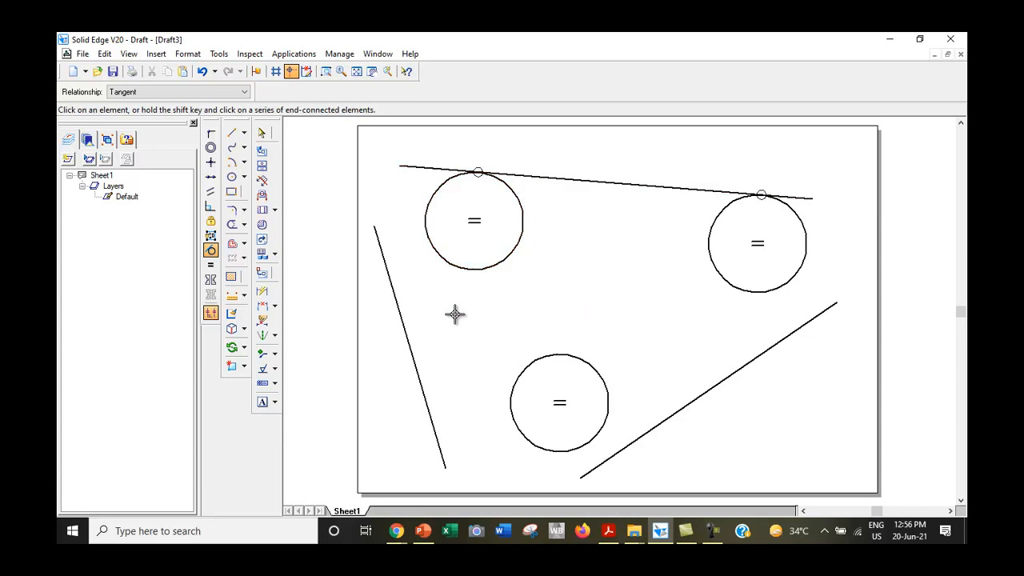
# Step: Try making the left line tangent to the upper-left circle first, and undo it
pyautogui.click(383, 249)
pyautogui.click(430, 240)
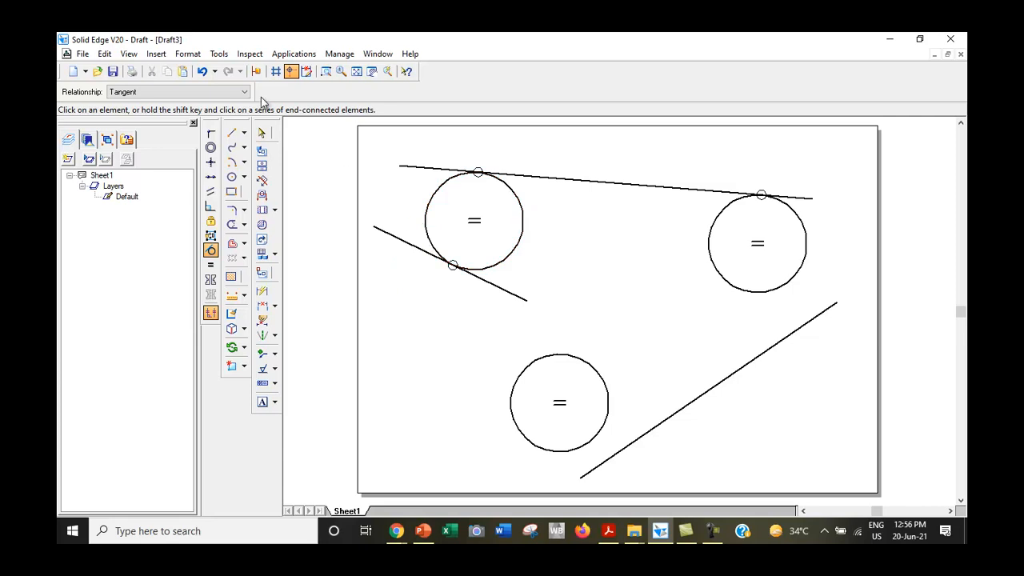
pyautogui.click(201, 71)
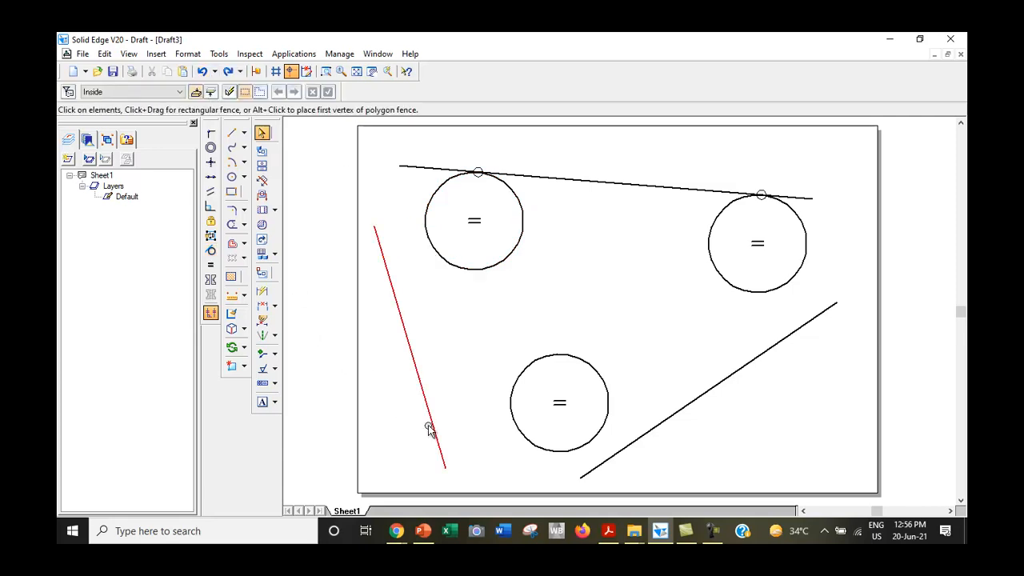
# Step: Make the left line tangent to the outer left sides of the lower circle and the upper-left circle, starting with the lower one
pyautogui.click(212, 252)
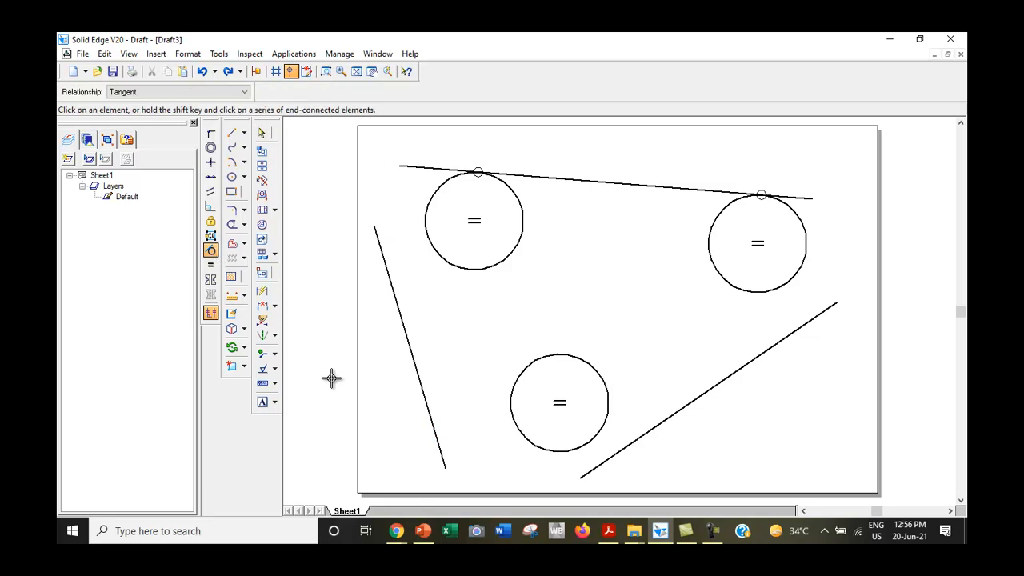
pyautogui.click(435, 431)
pyautogui.click(524, 433)
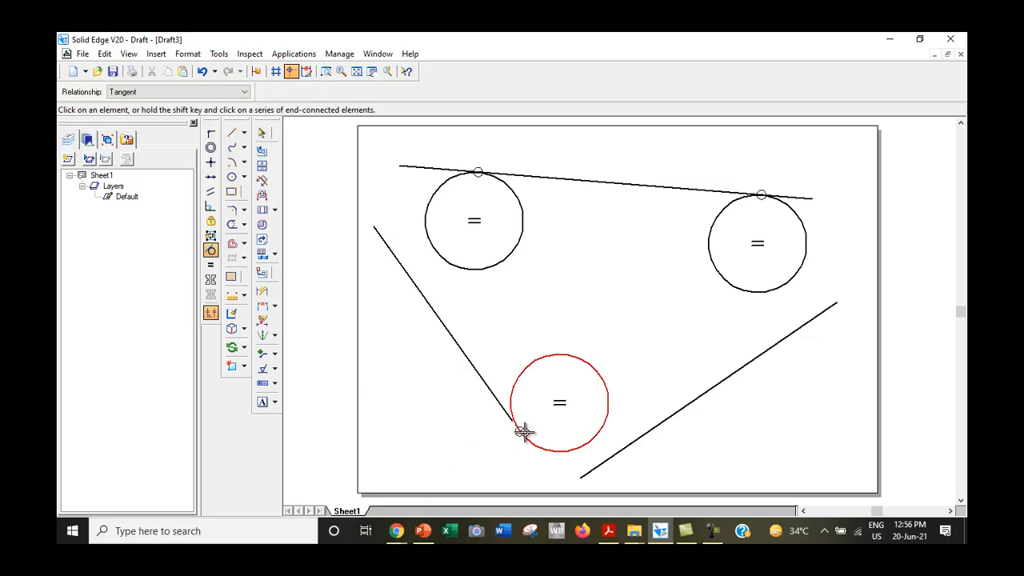
pyautogui.click(392, 244)
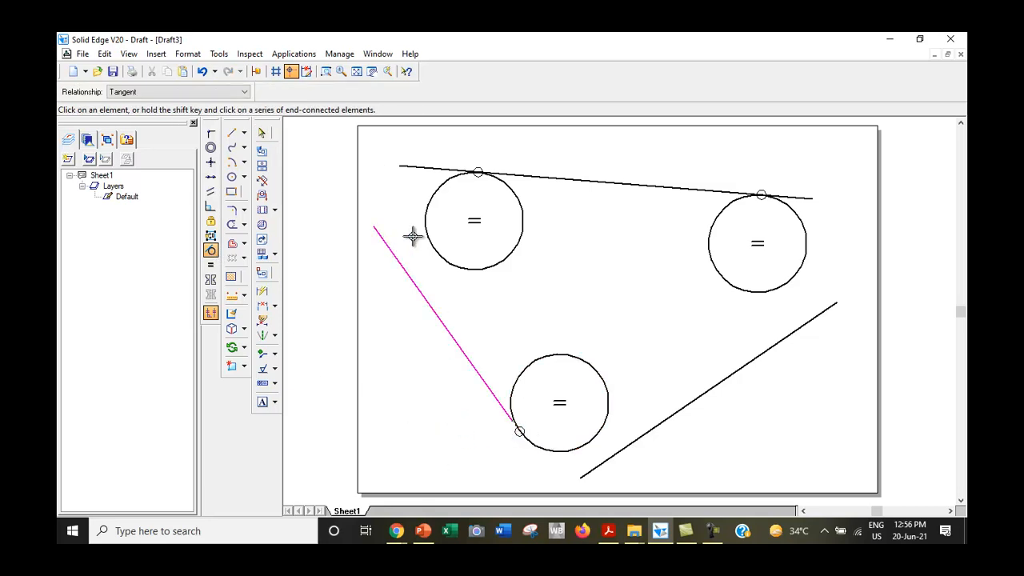
pyautogui.click(426, 230)
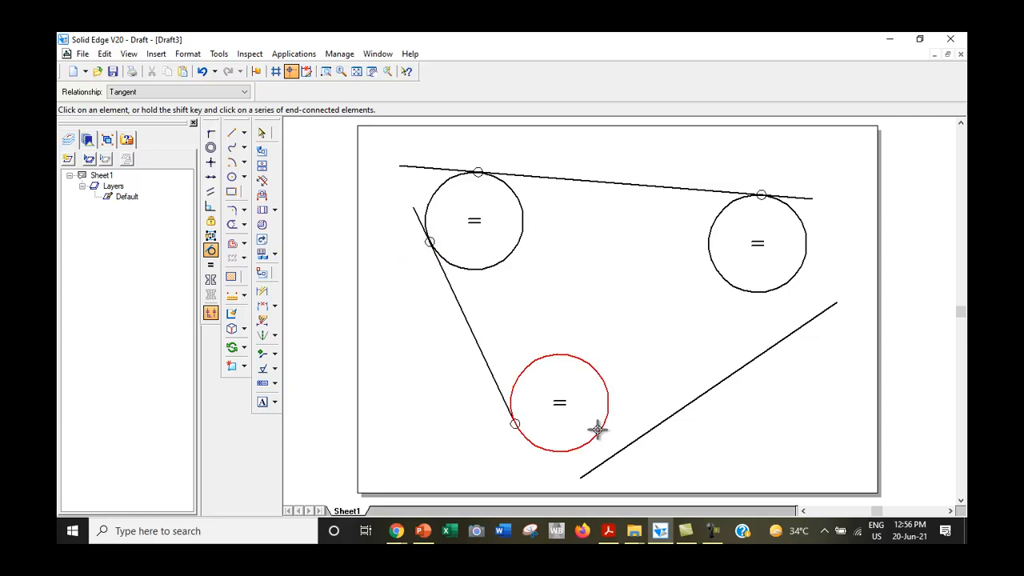
# Step: Try making the lower-right line tangent to the lower circle first, and undo it
pyautogui.click(622, 448)
pyautogui.click(602, 436)
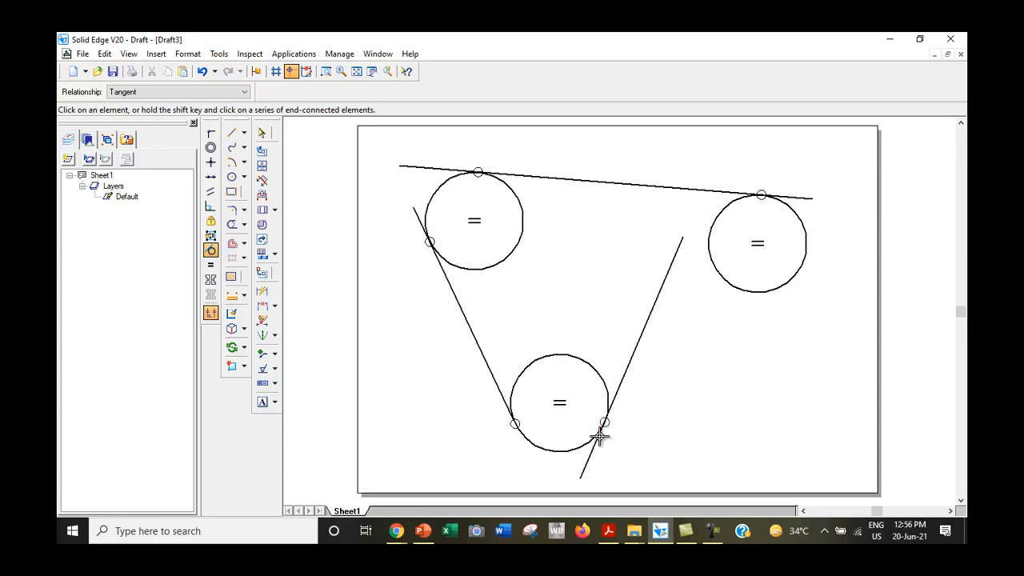
pyautogui.click(203, 72)
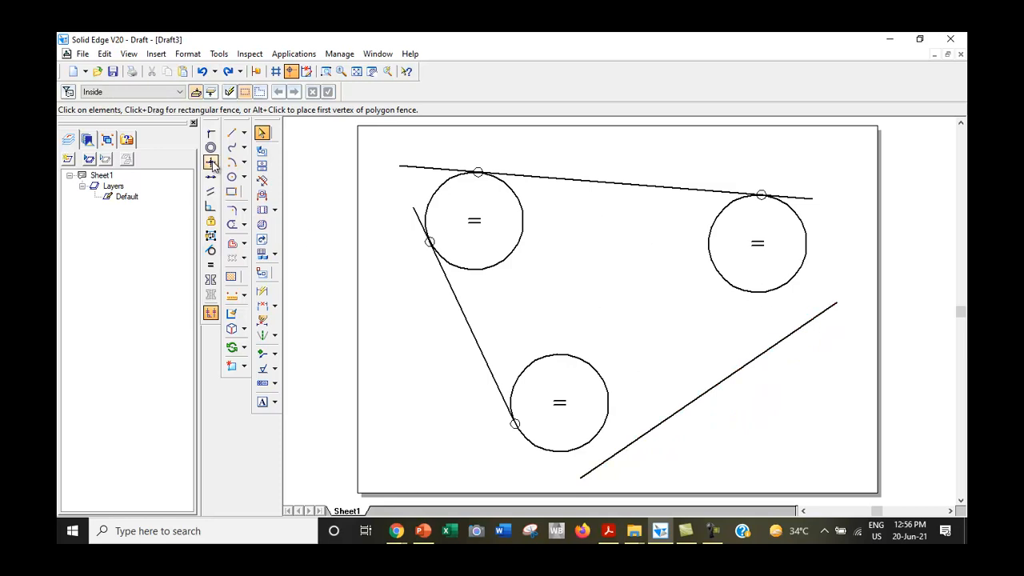
# Step: Make the lower-right line tangent to the outer sides of the upper-right circle and the lower circle, starting with the upper-right one
pyautogui.click(210, 250)
pyautogui.click(811, 319)
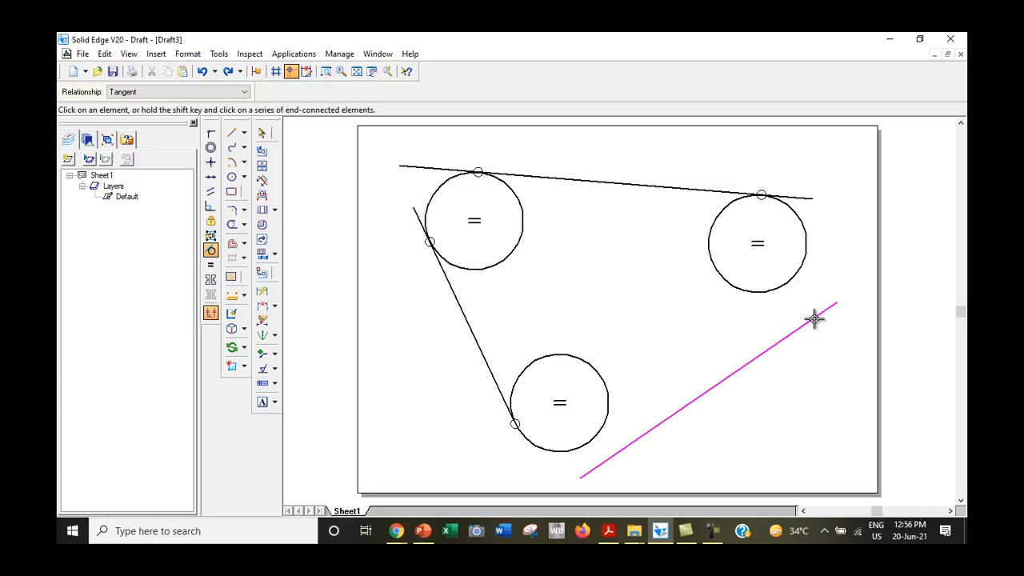
pyautogui.click(794, 280)
pyautogui.click(608, 451)
pyautogui.click(592, 436)
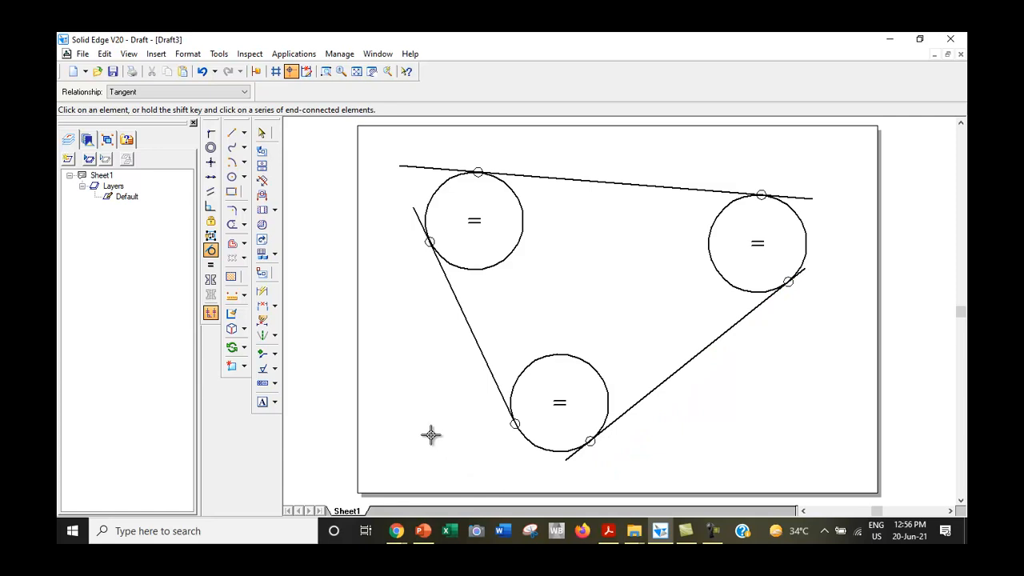
# Step: Make the top line horizontal and trim the line ends that overhang the circles' tangent points
pyautogui.click(211, 163)
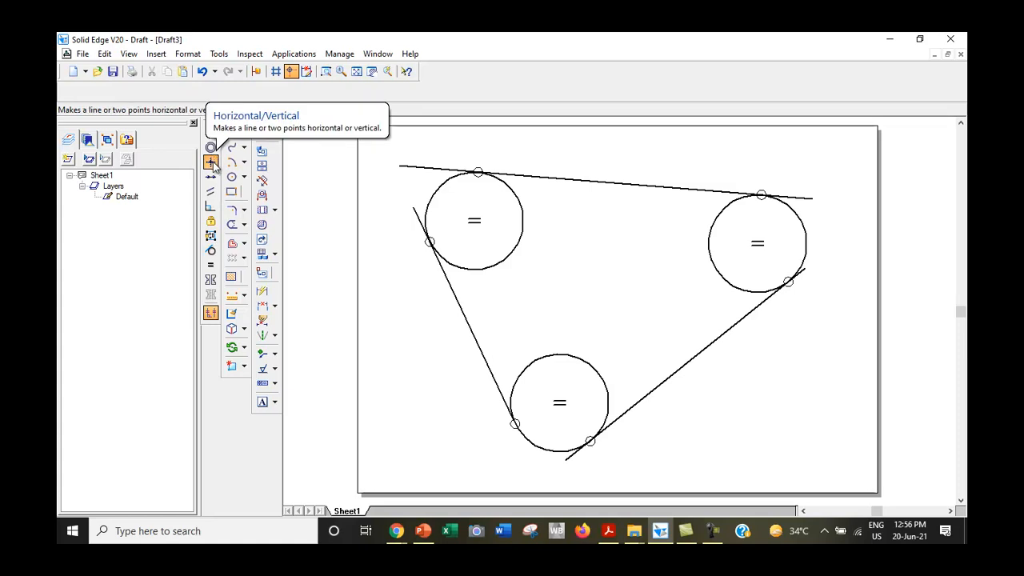
pyautogui.click(587, 181)
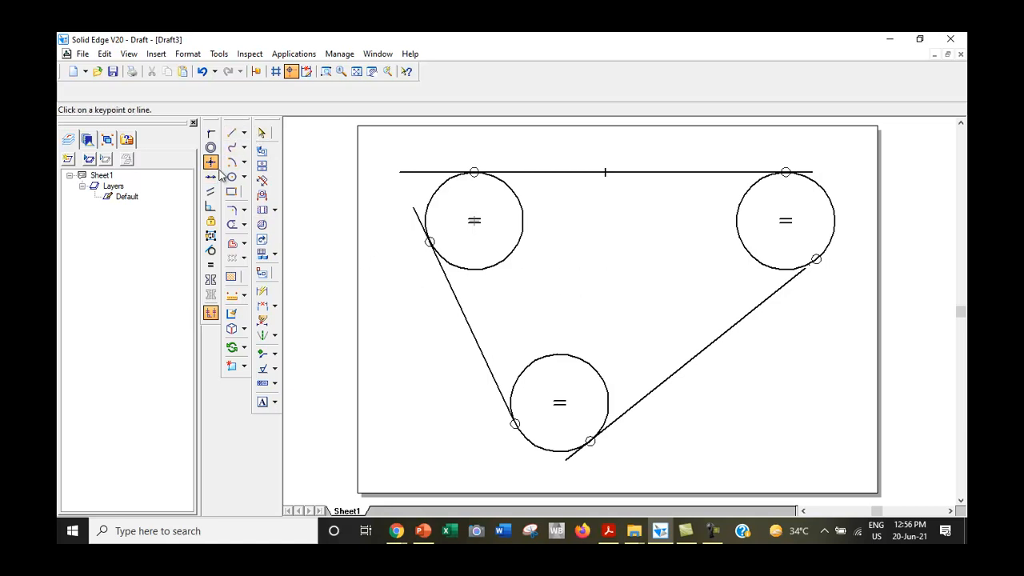
pyautogui.click(232, 225)
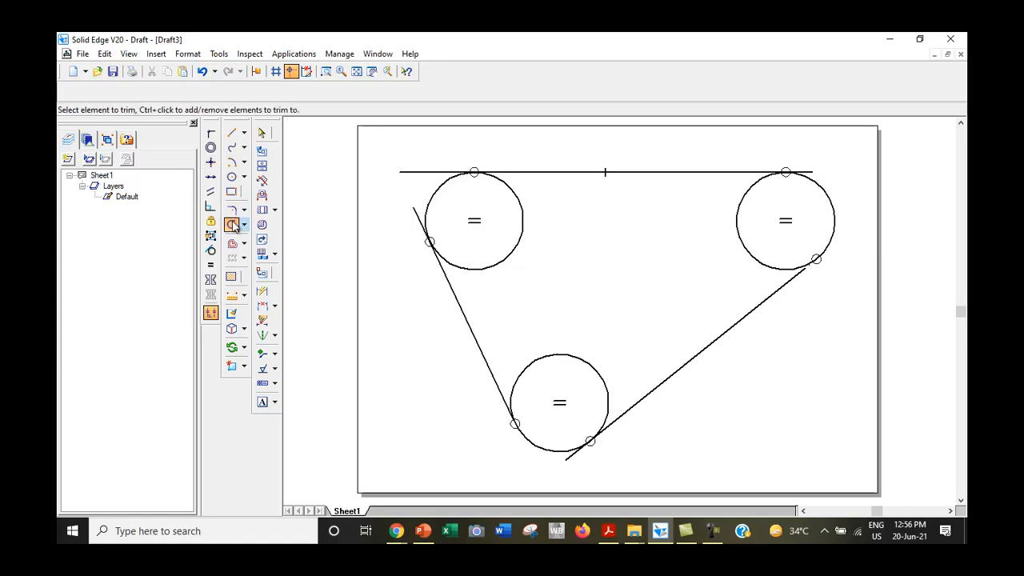
pyautogui.click(401, 167)
pyautogui.click(811, 168)
pyautogui.click(410, 215)
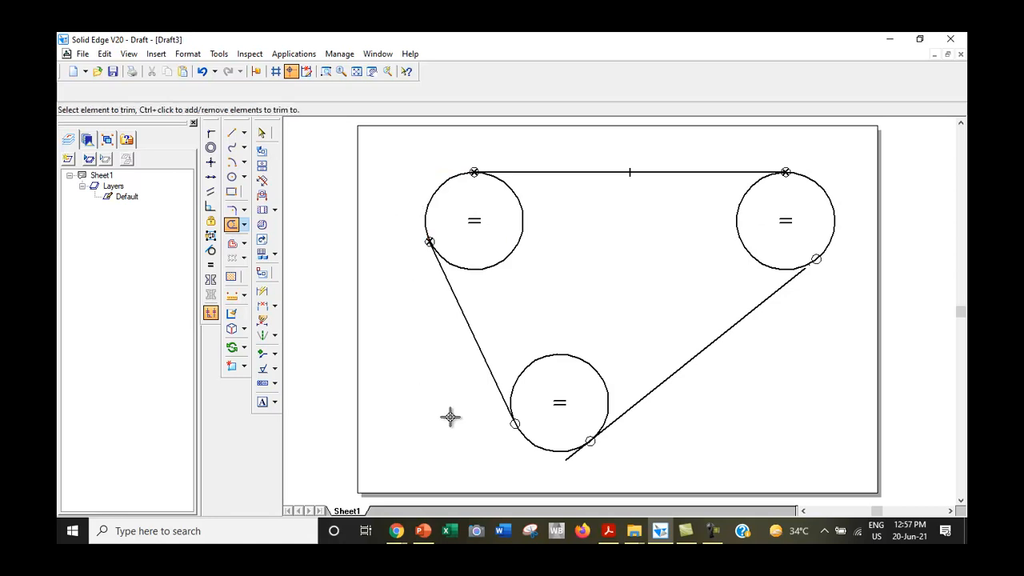
pyautogui.click(570, 461)
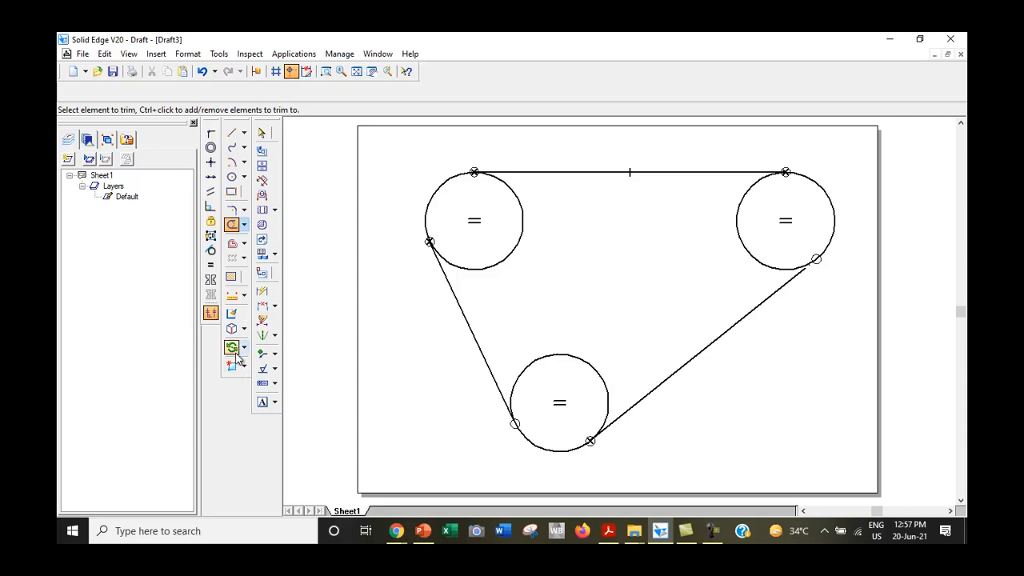
# Step: Extend the lower-right line to the upper-right circle and the left line to the lower circle using Extend to Next
pyautogui.click(244, 225)
pyautogui.click(275, 257)
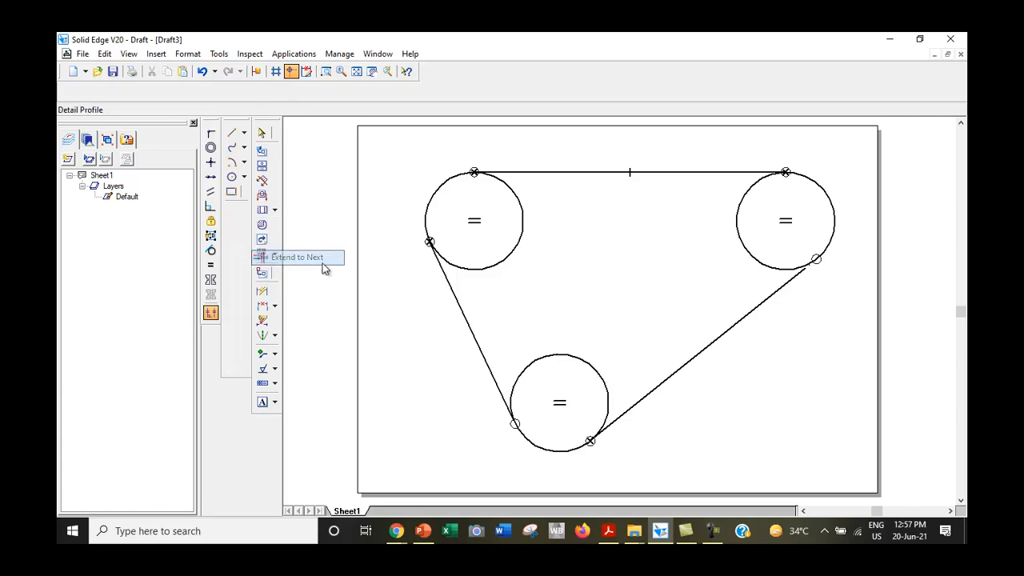
pyautogui.click(781, 287)
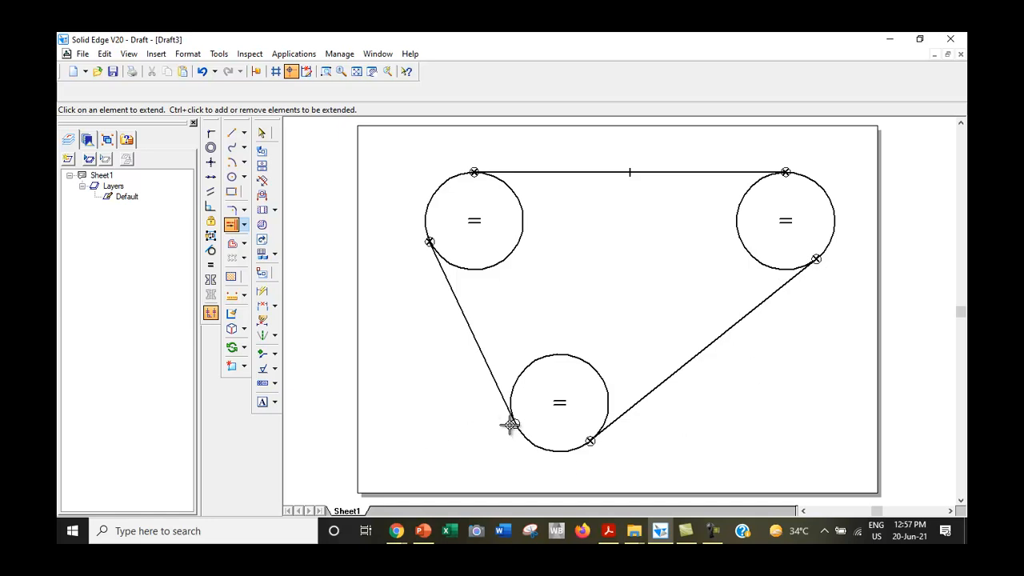
pyautogui.click(325, 72)
pyautogui.click(460, 387)
pyautogui.click(557, 478)
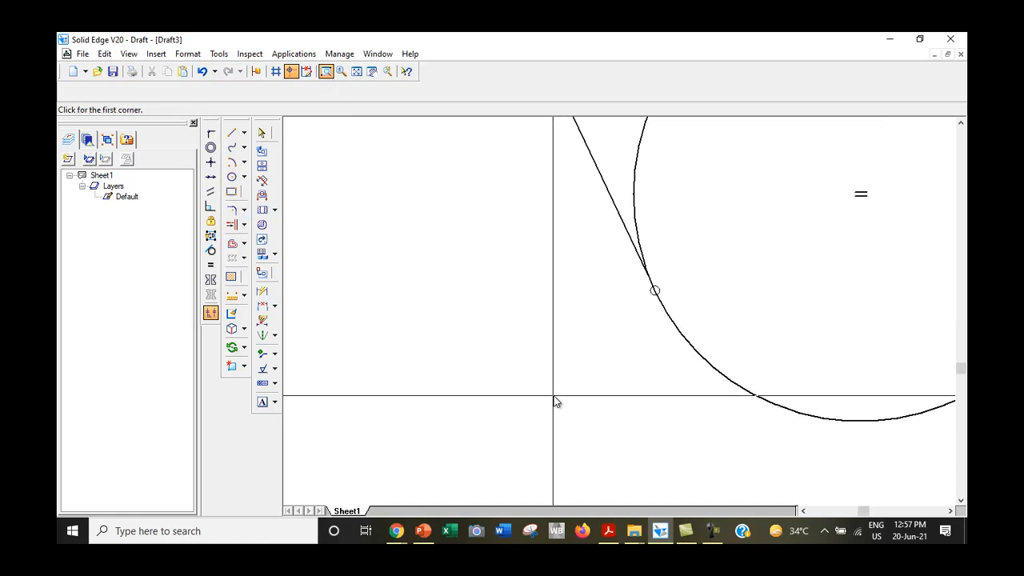
pyautogui.rightClick(537, 357)
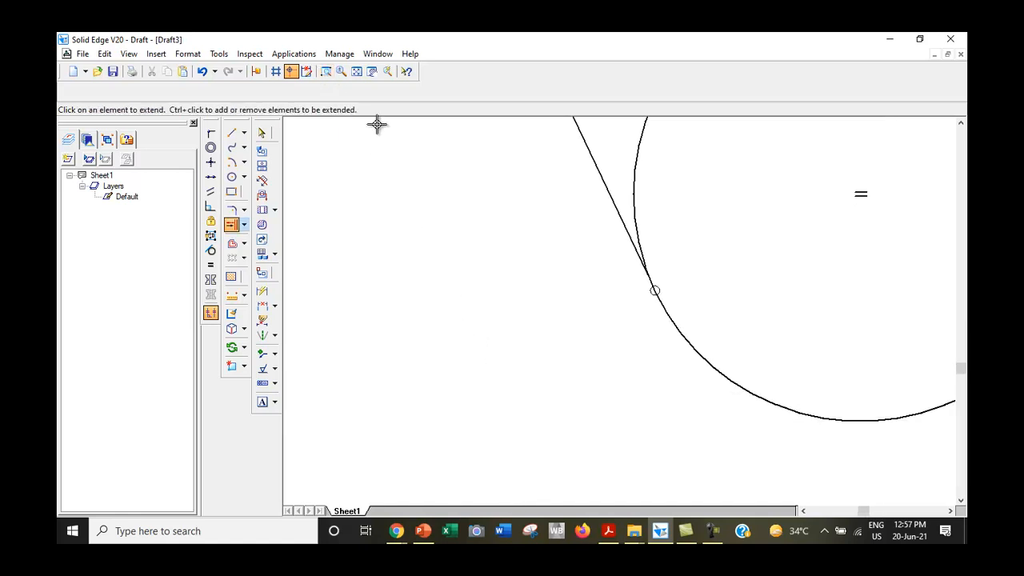
pyautogui.click(357, 73)
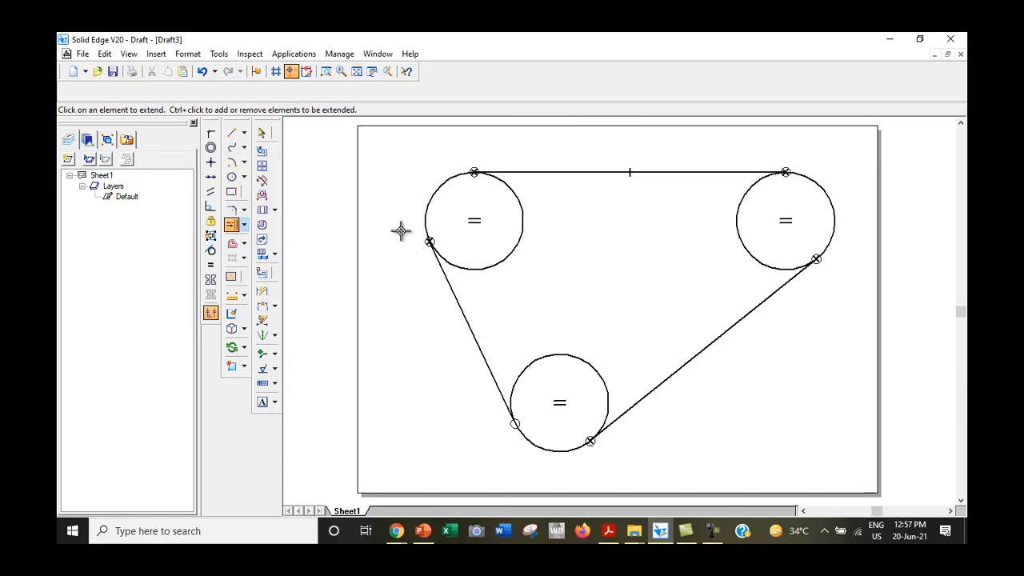
pyautogui.click(498, 393)
# Step: Trim the inner portions of all three circles, leaving only the outer arcs between the tangent lines
pyautogui.click(244, 225)
pyautogui.click(272, 227)
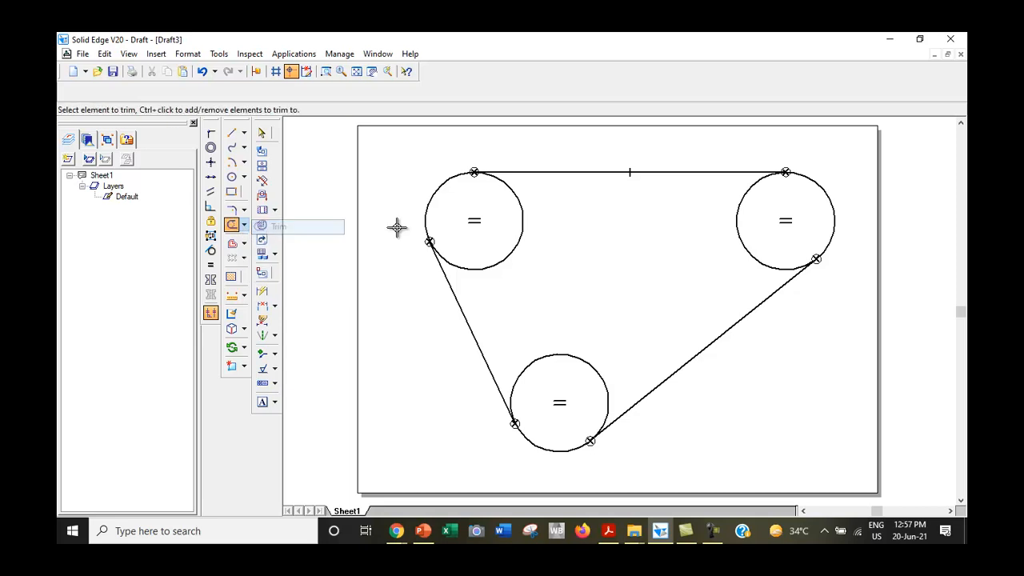
pyautogui.click(524, 227)
pyautogui.click(734, 227)
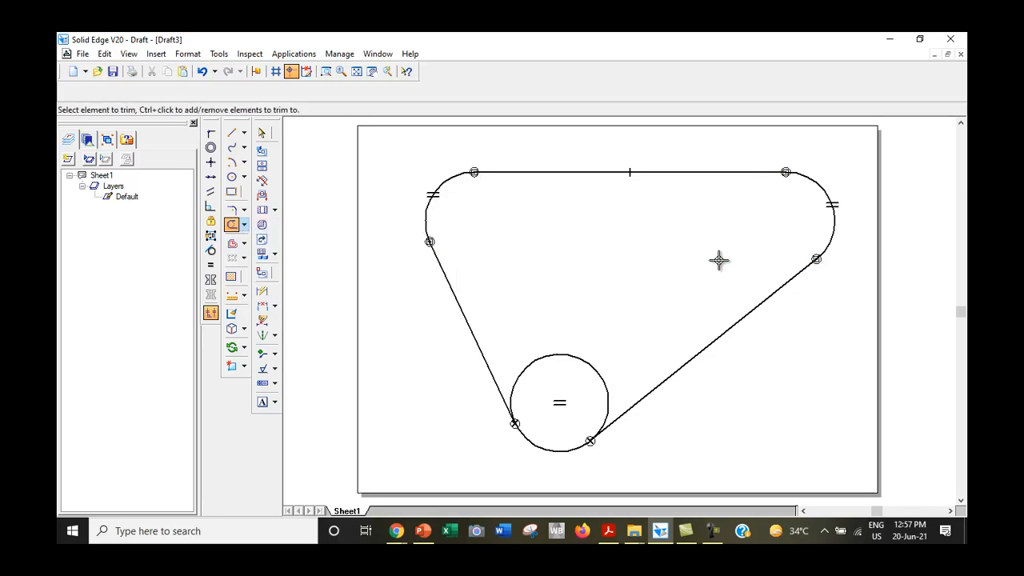
pyautogui.click(594, 369)
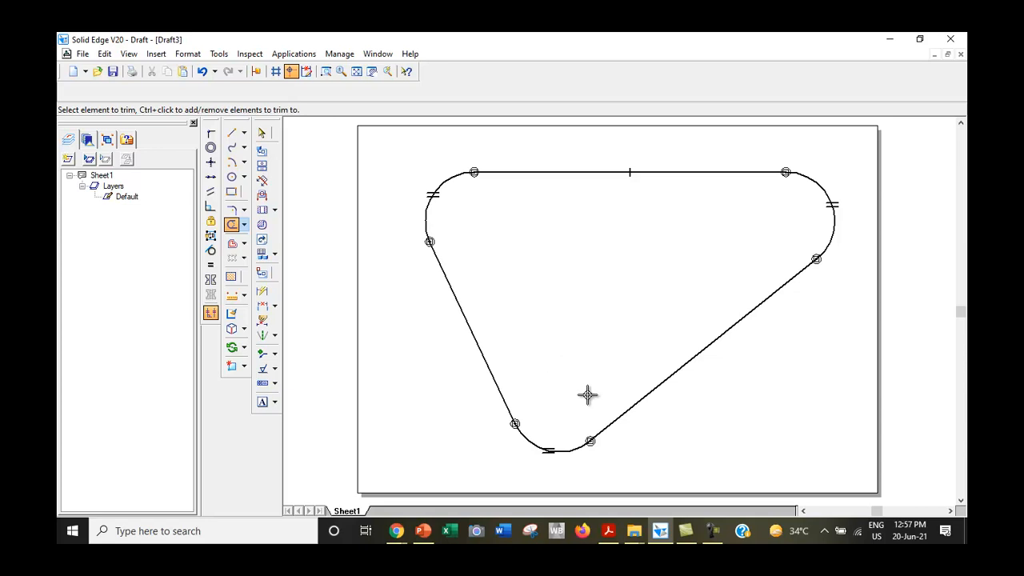
# Step: Move the lower arc of the profile sideways and slightly up so it sits about midway between the two upper arcs
pyautogui.click(261, 133)
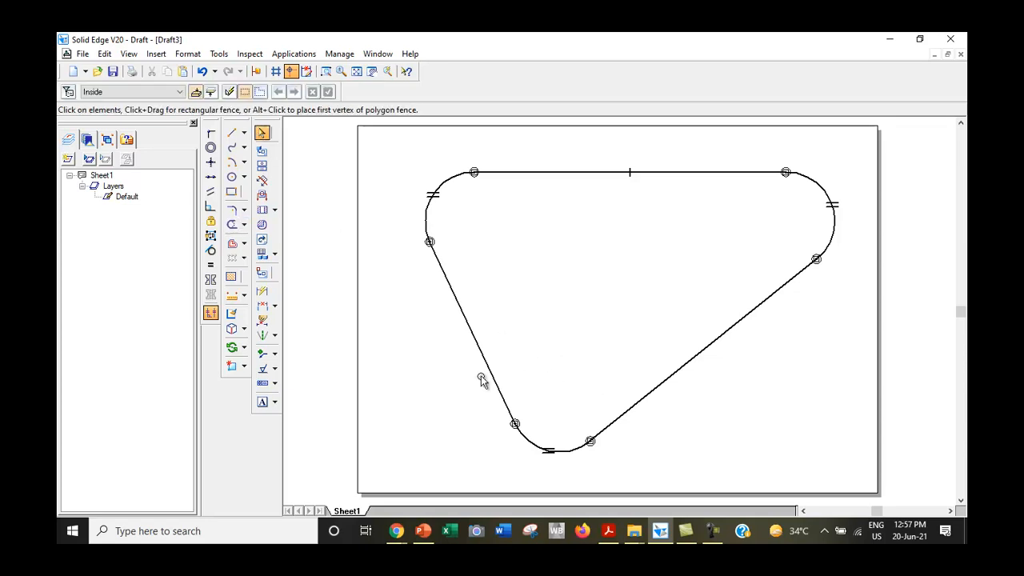
pyautogui.moveTo(524, 442); pyautogui.dragTo(592, 410)
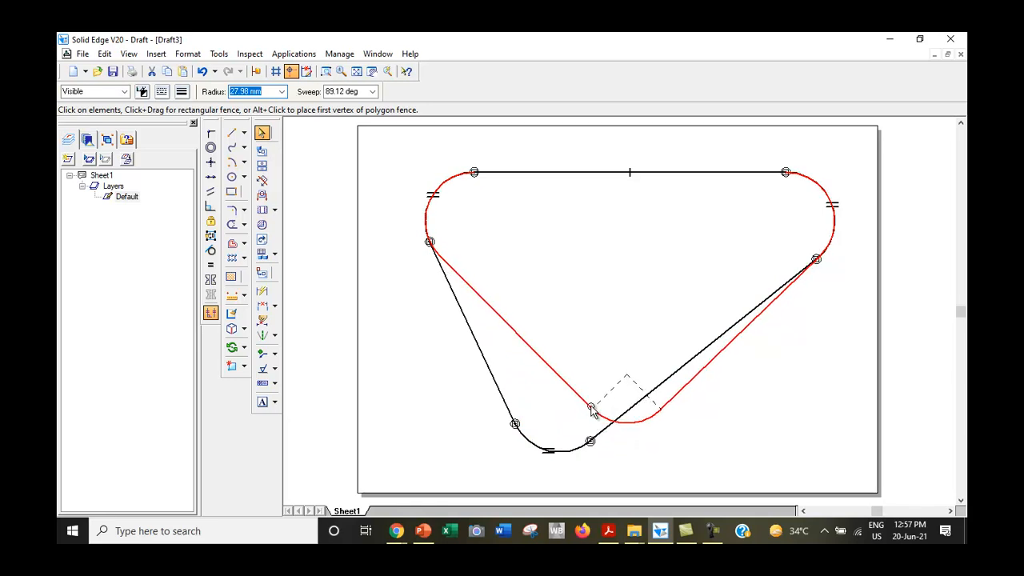
pyautogui.click(653, 463)
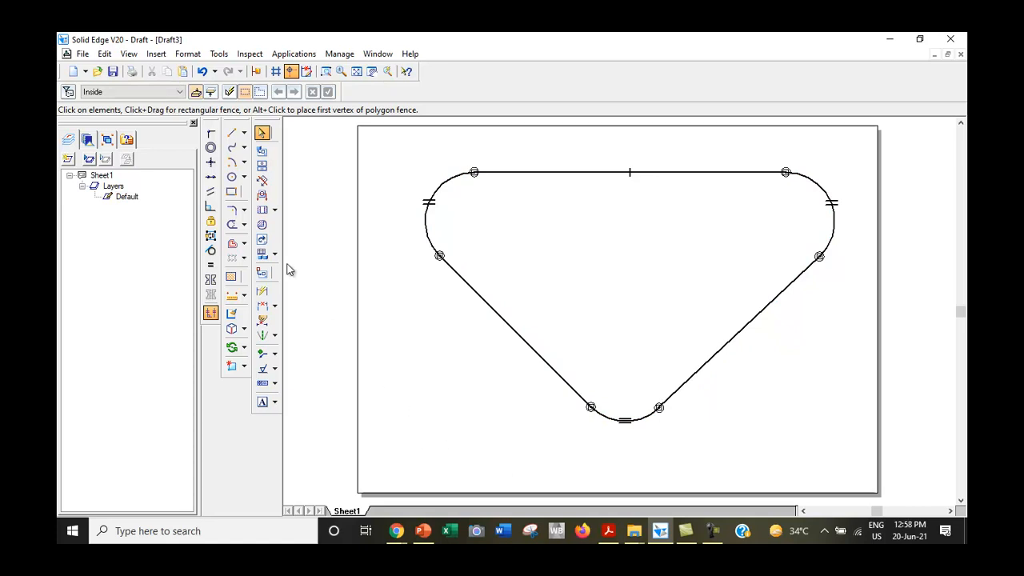
# Step: Draw three separate circles: one outside the profile at the lower left, one inside it, and one outside at the lower right
pyautogui.click(231, 176)
pyautogui.click(412, 370)
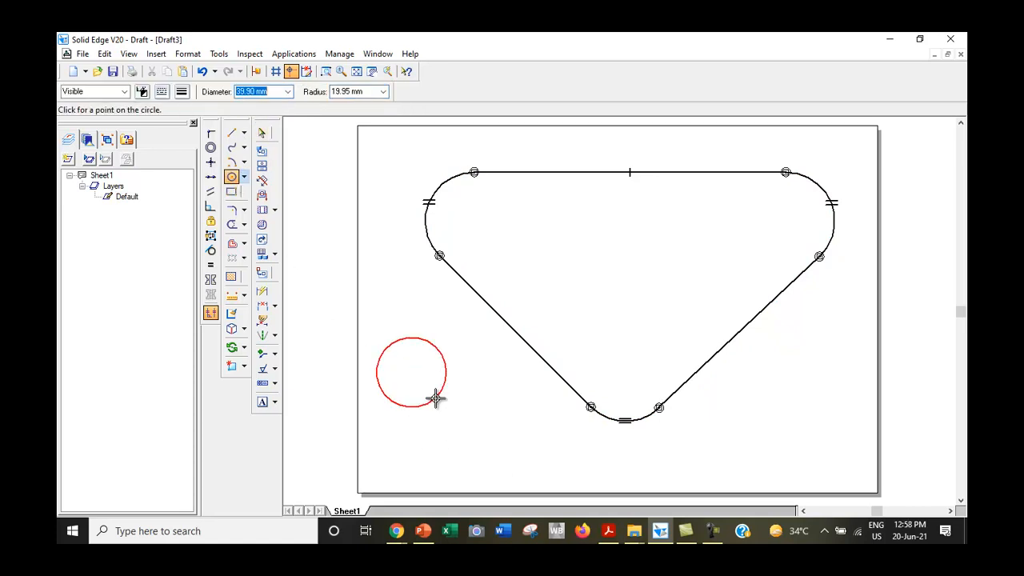
pyautogui.click(443, 401)
pyautogui.click(598, 273)
pyautogui.click(643, 335)
pyautogui.click(787, 420)
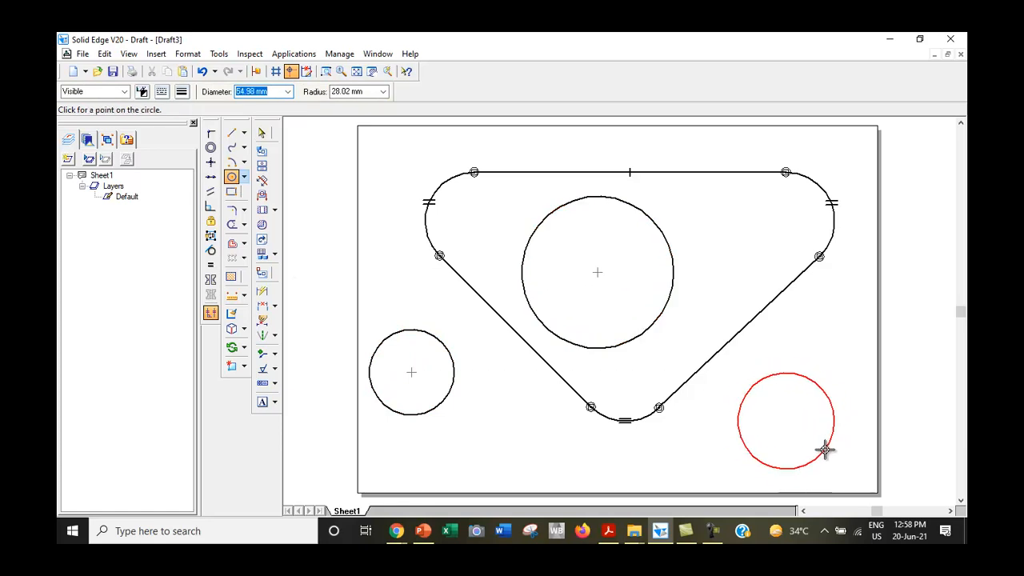
pyautogui.click(818, 441)
pyautogui.click(594, 468)
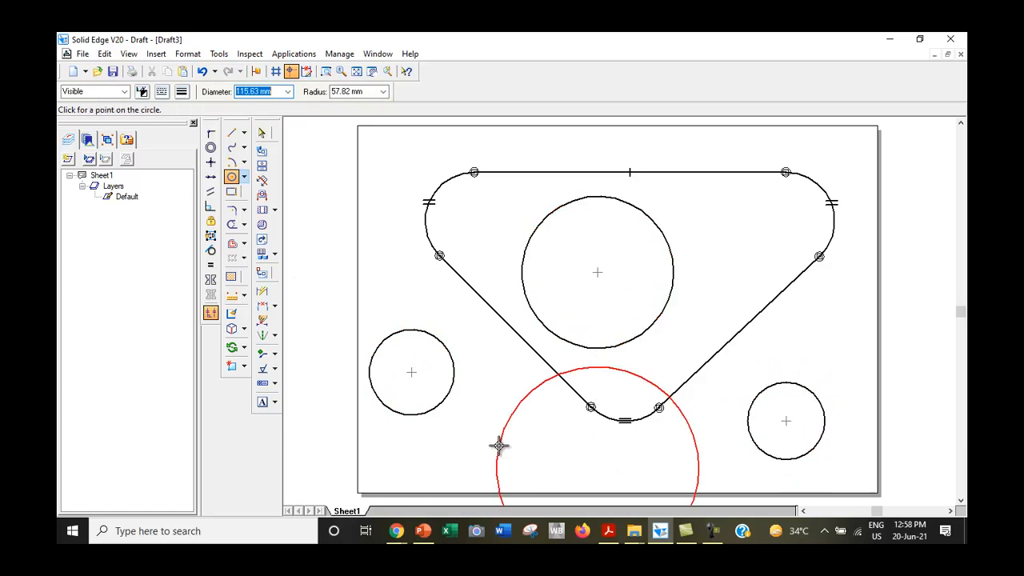
pyautogui.press('Escape')
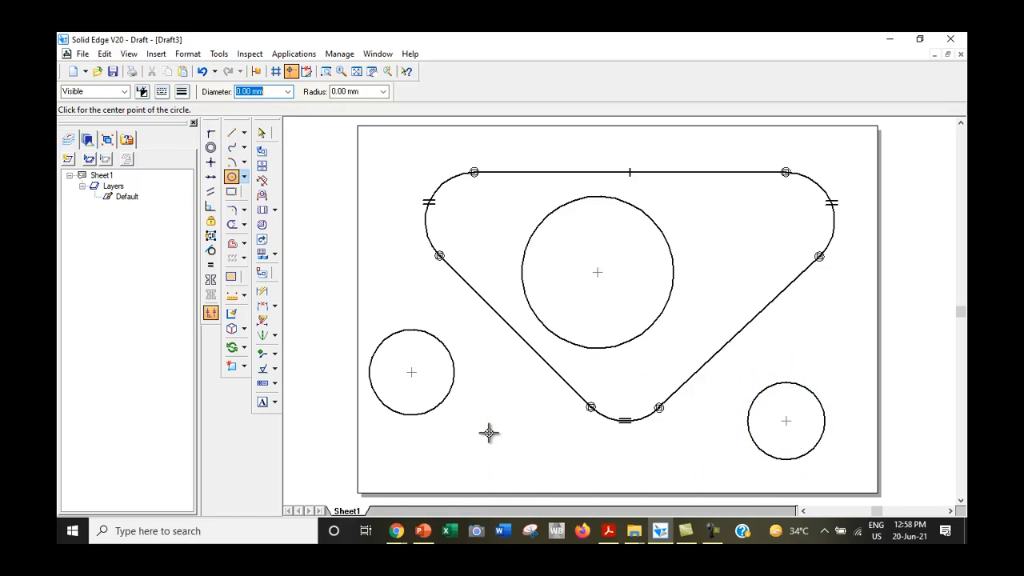
# Step: Make the three new circles equal, matching the inner circle to the lower-right one and the lower-left circle to the inner one
pyautogui.click(212, 265)
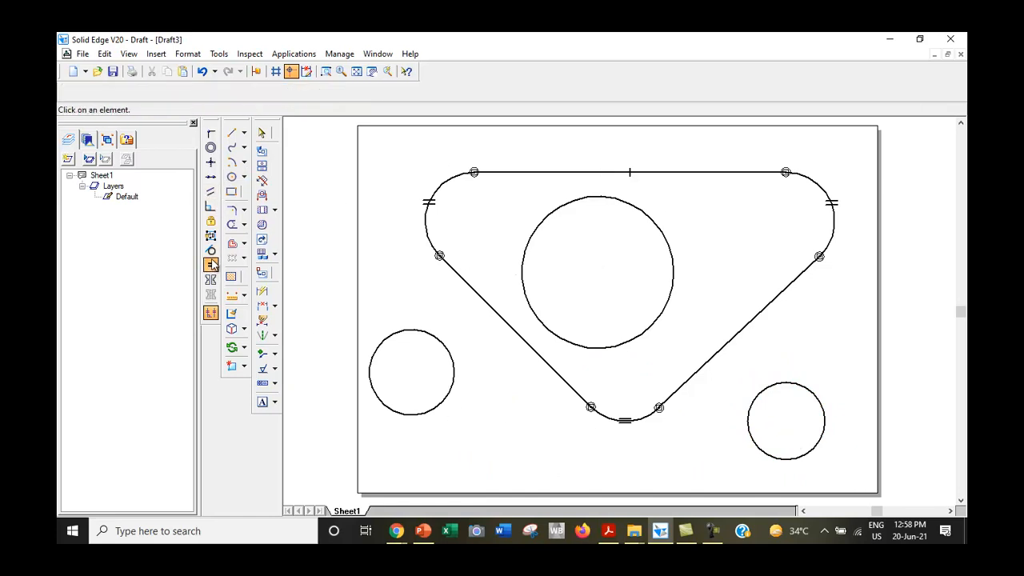
pyautogui.click(642, 330)
pyautogui.click(753, 413)
pyautogui.click(452, 389)
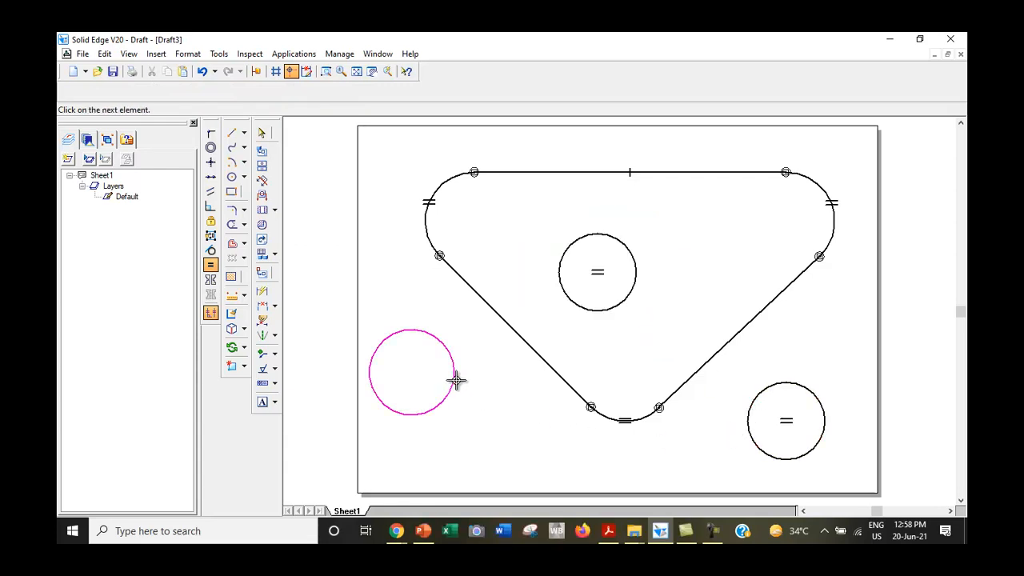
pyautogui.click(574, 303)
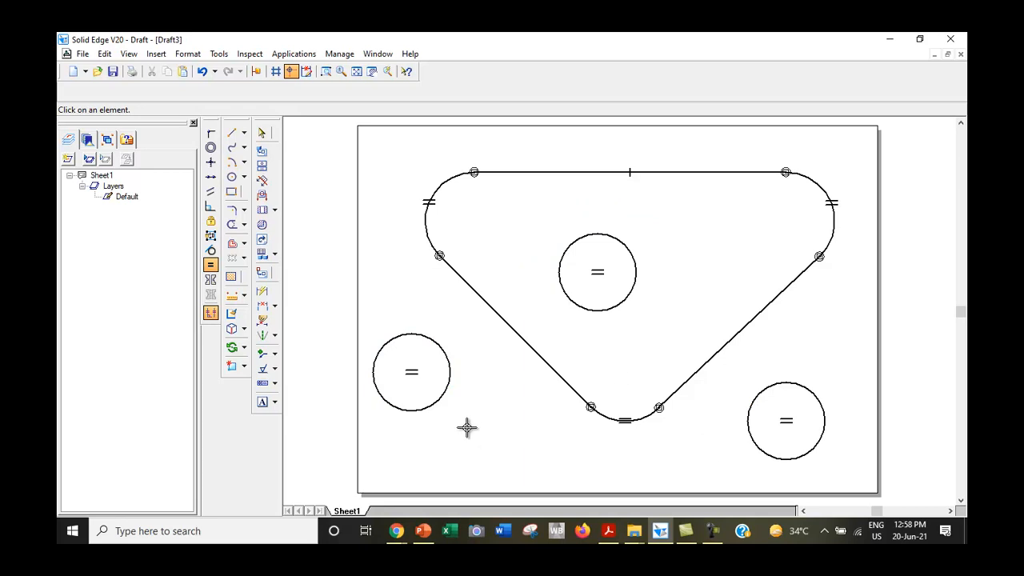
# Step: Make the inner circle concentric with the upper-left arc, the lower-right circle with the upper-right arc, and the lower-left circle with the lower arc
pyautogui.click(211, 148)
pyautogui.click(576, 243)
pyautogui.click(446, 184)
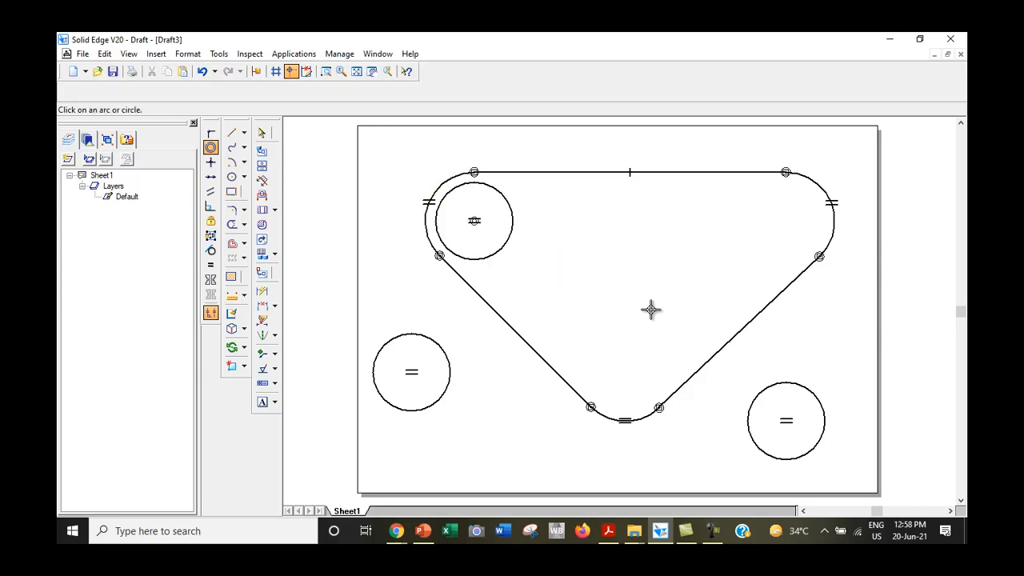
pyautogui.click(820, 410)
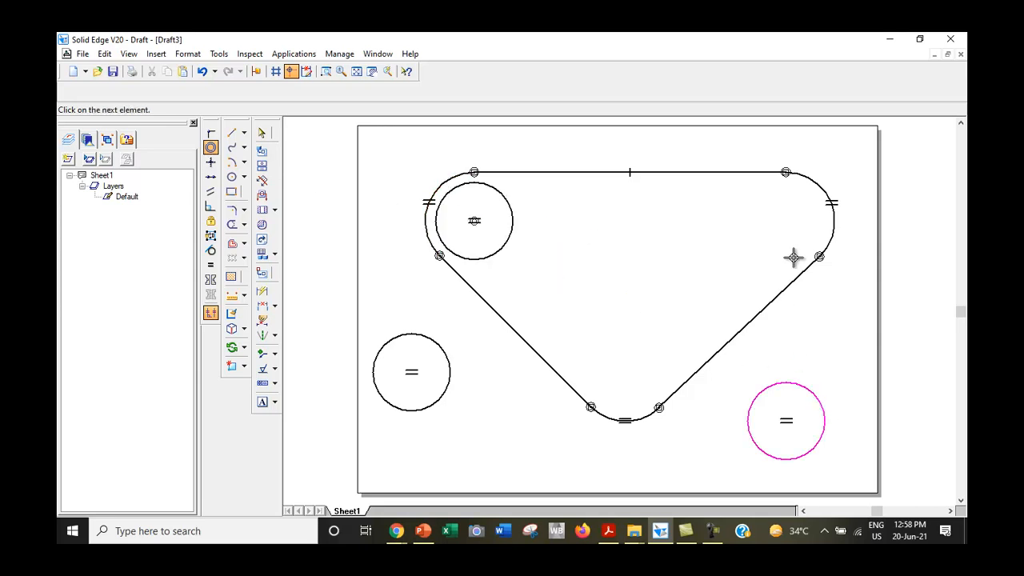
pyautogui.click(816, 209)
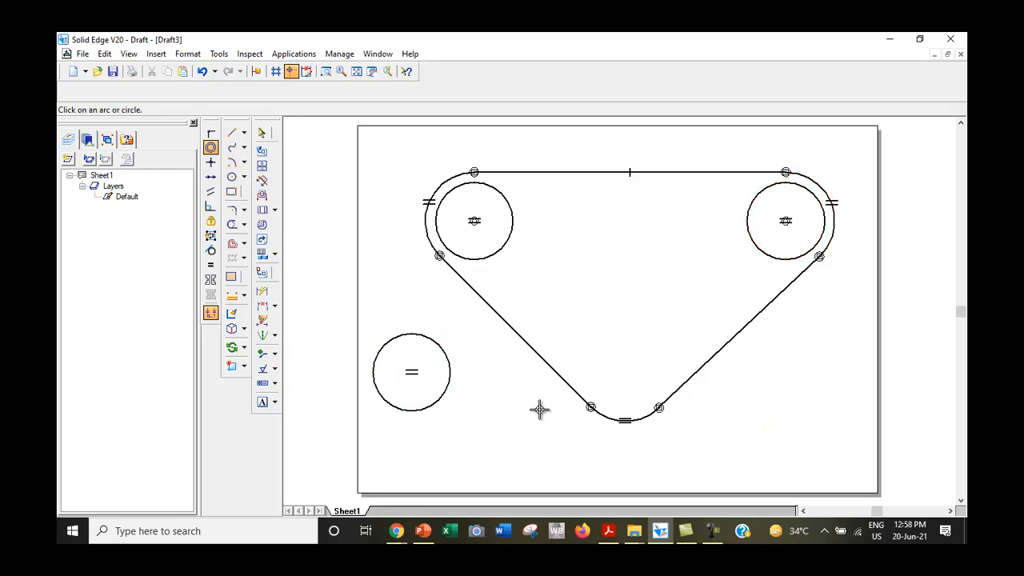
pyautogui.click(450, 383)
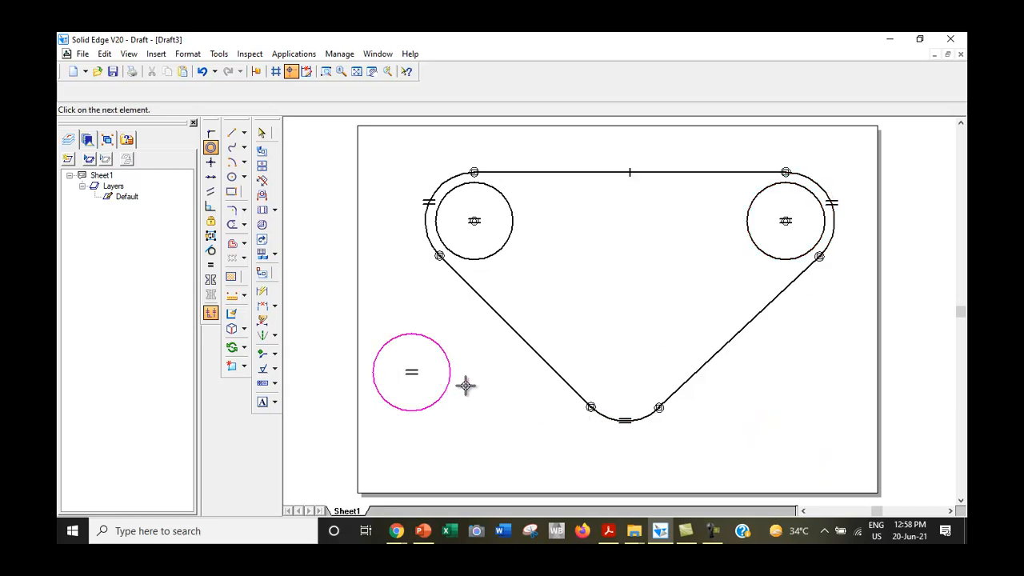
pyautogui.click(632, 422)
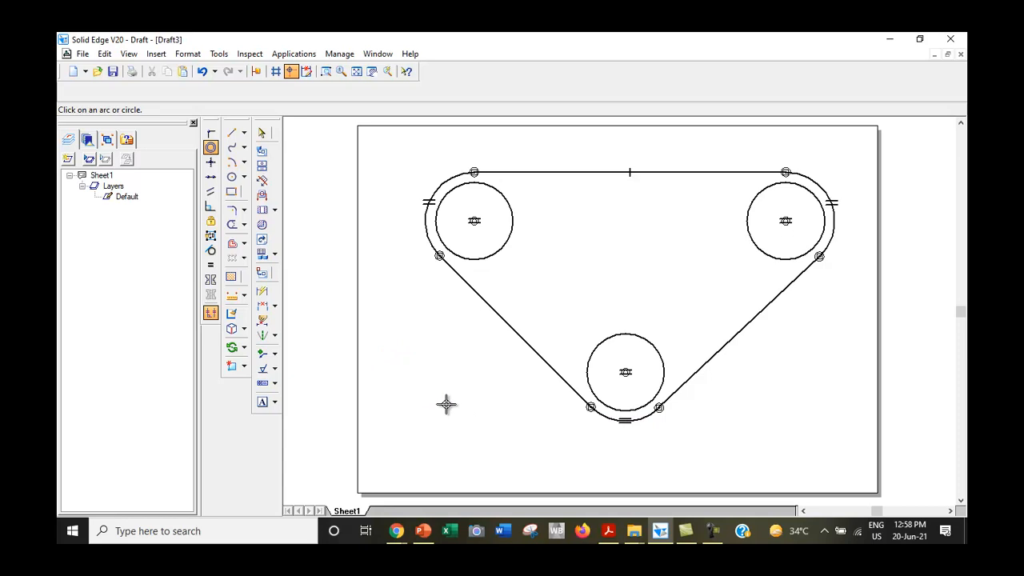